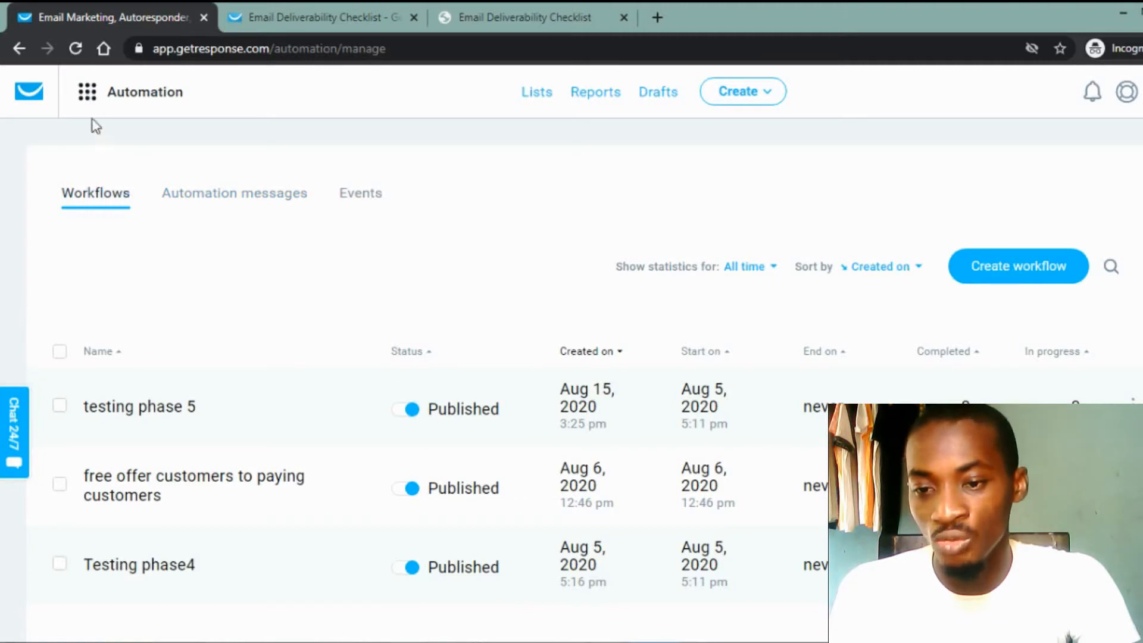
pyautogui.click(84, 104)
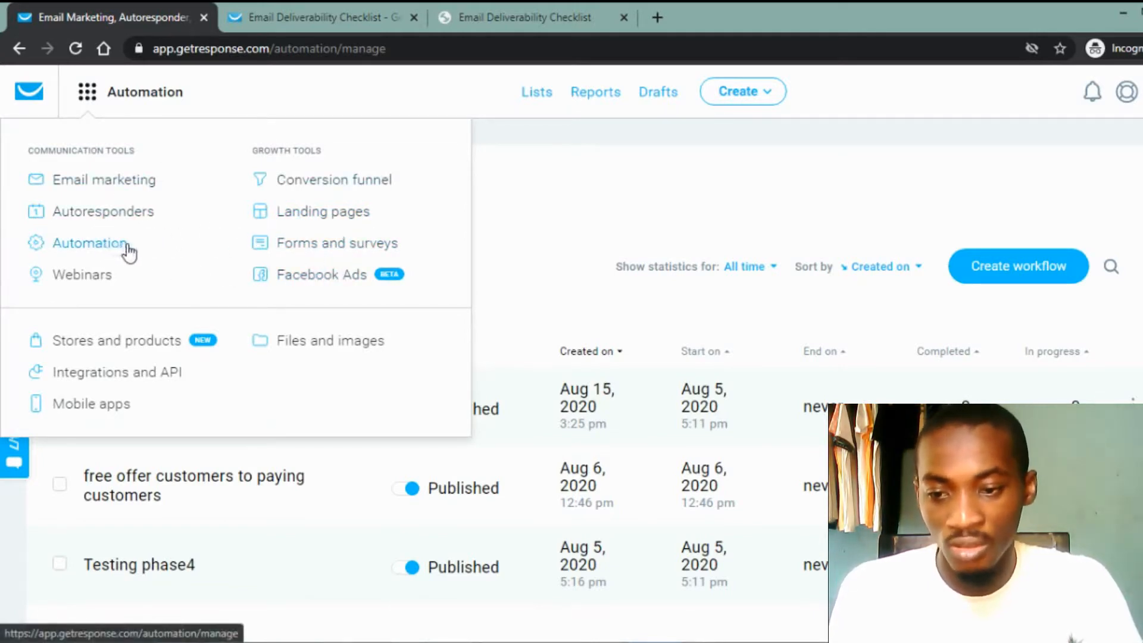
pyautogui.click(575, 196)
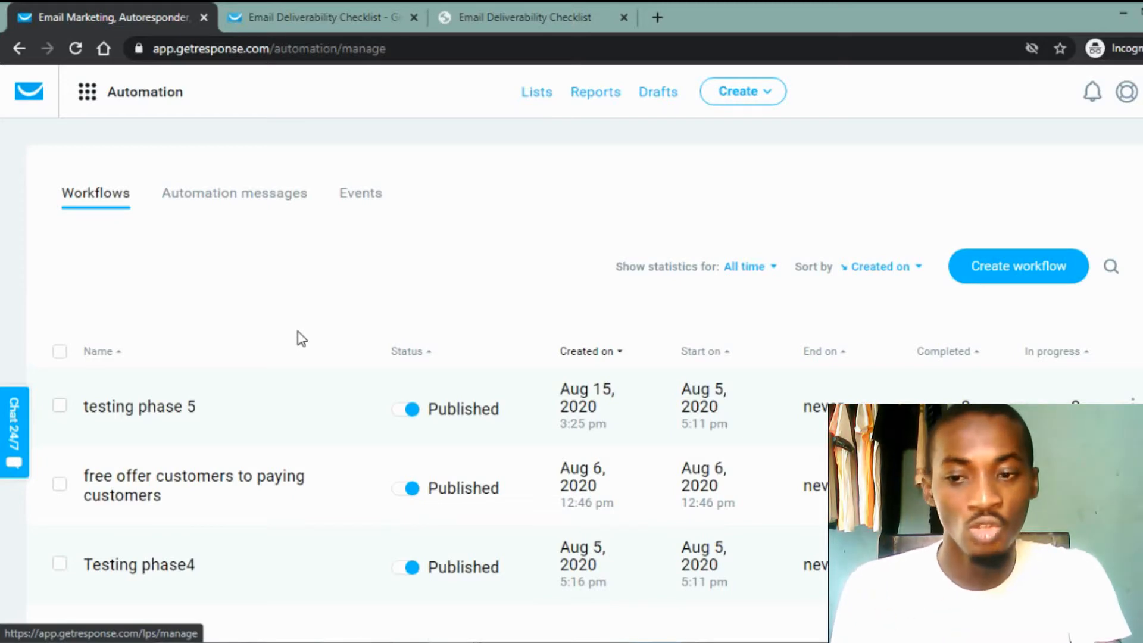
# Upload the image 3d_free_book-removebg-preview.png from the Desktop to the Main folder of Files and images.
pyautogui.click(89, 95)
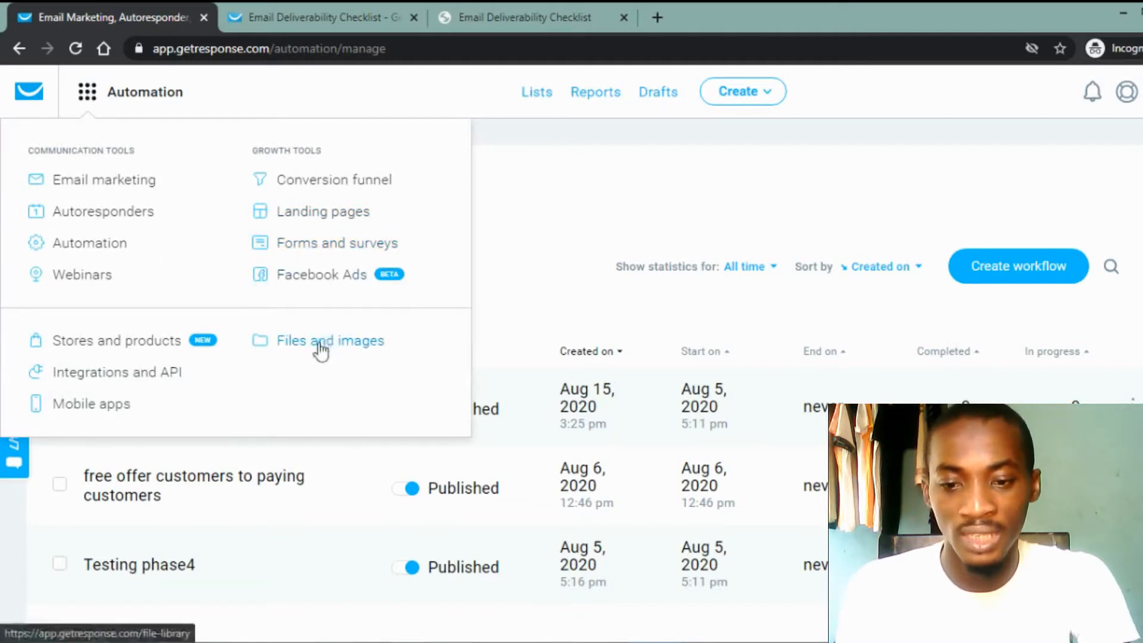
pyautogui.click(344, 352)
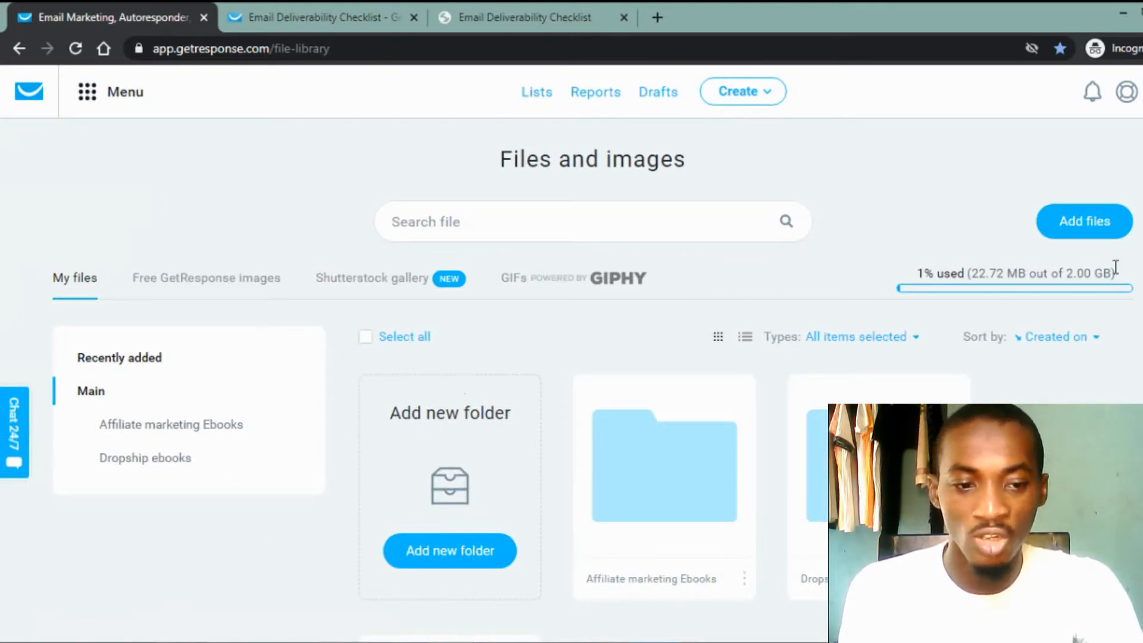
pyautogui.click(1064, 229)
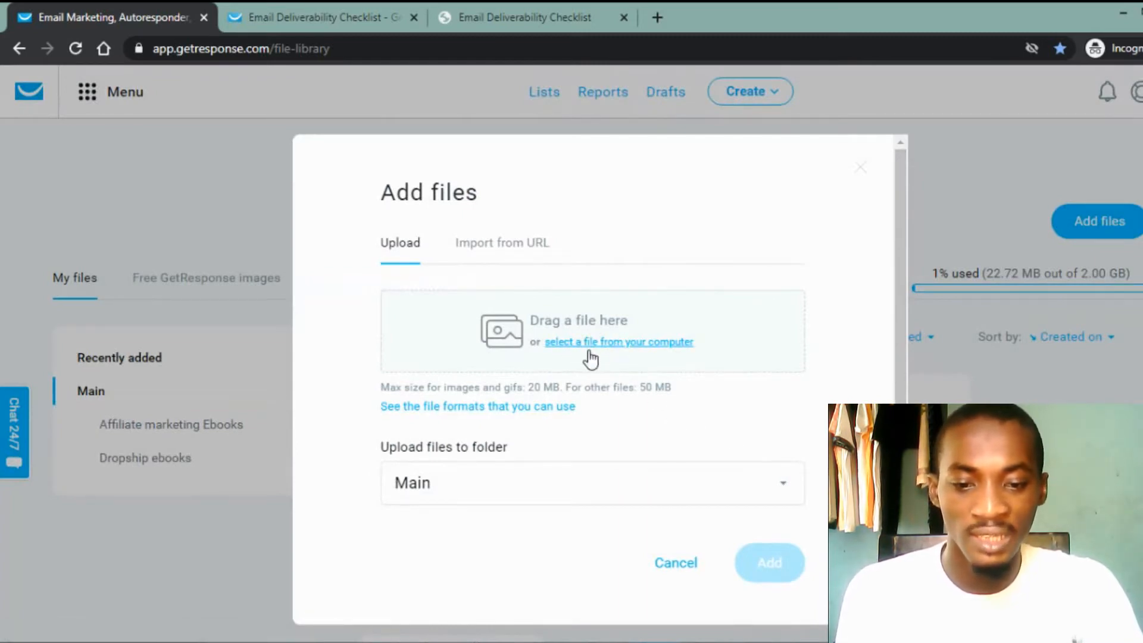
pyautogui.click(613, 356)
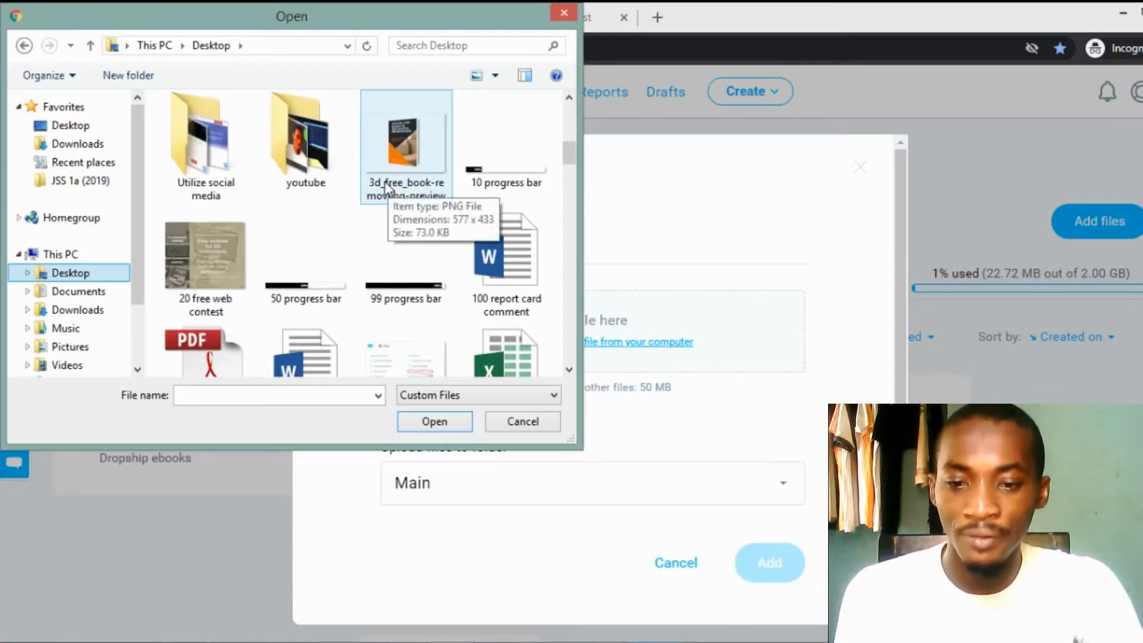
pyautogui.click(388, 183)
pyautogui.click(433, 421)
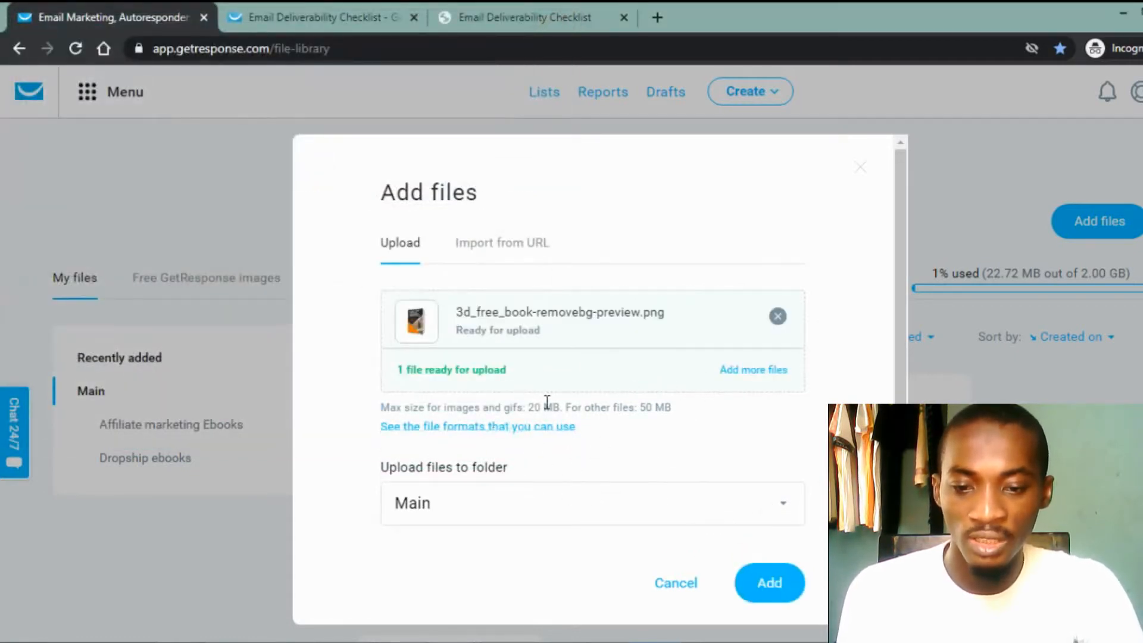
pyautogui.click(770, 583)
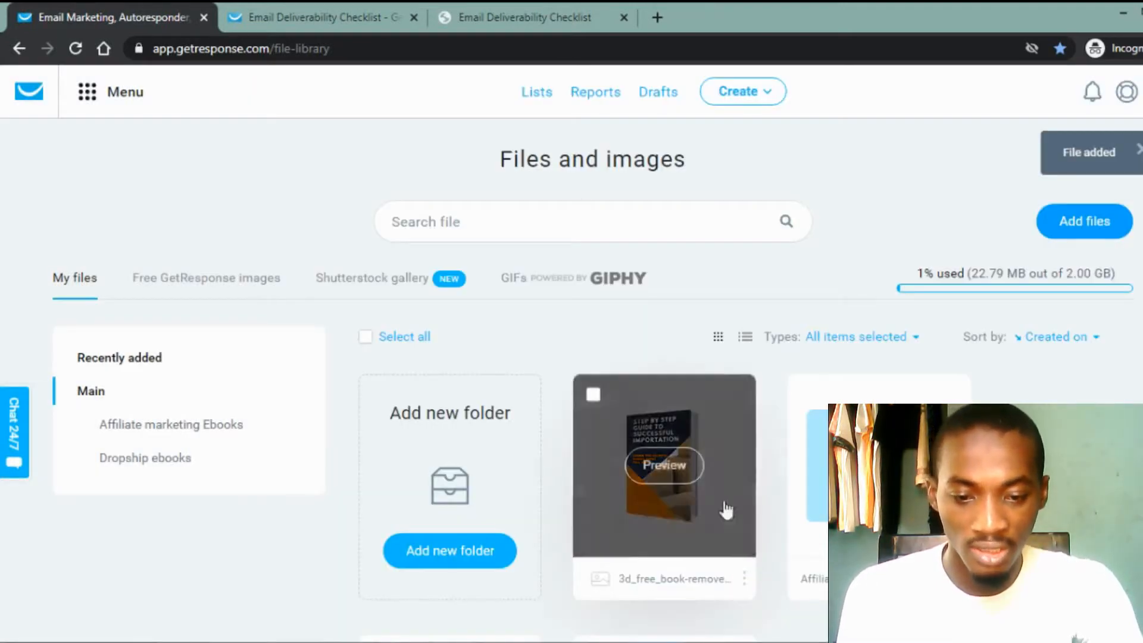
# Copy the URL of the uploaded 3d_free_book image in the file library.
pyautogui.click(744, 578)
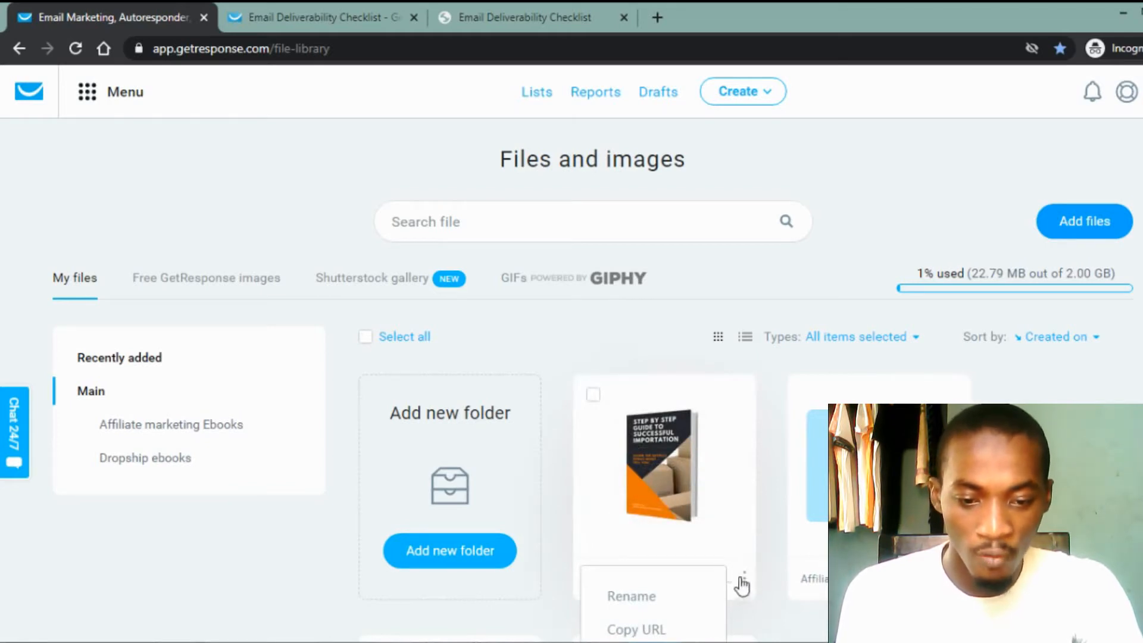
pyautogui.scroll(-1, 757, 574)
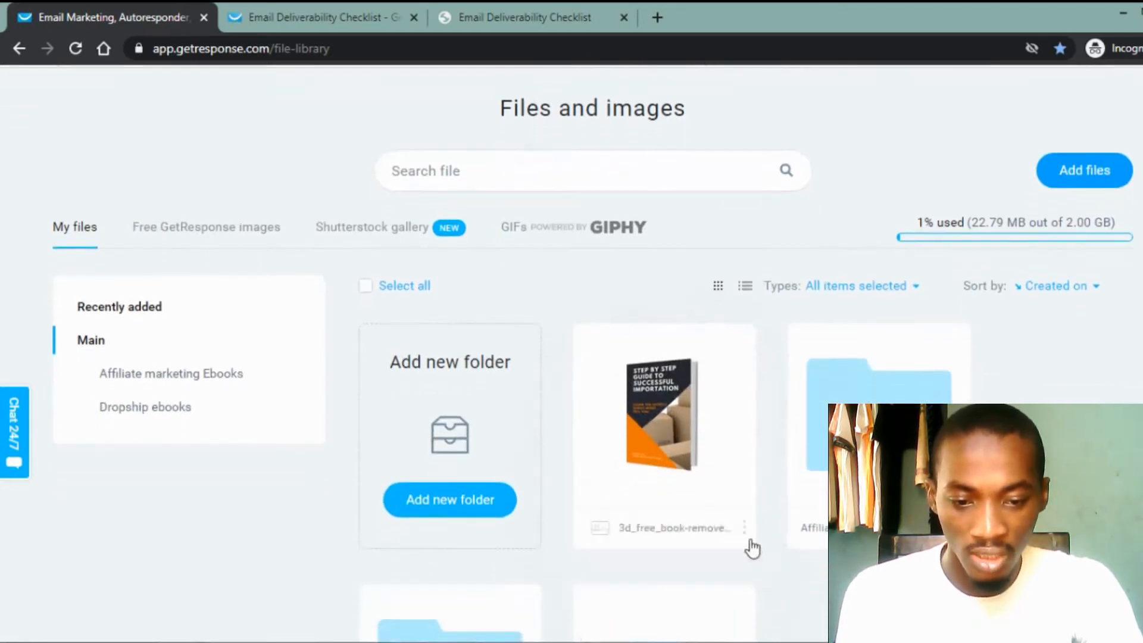
pyautogui.click(744, 528)
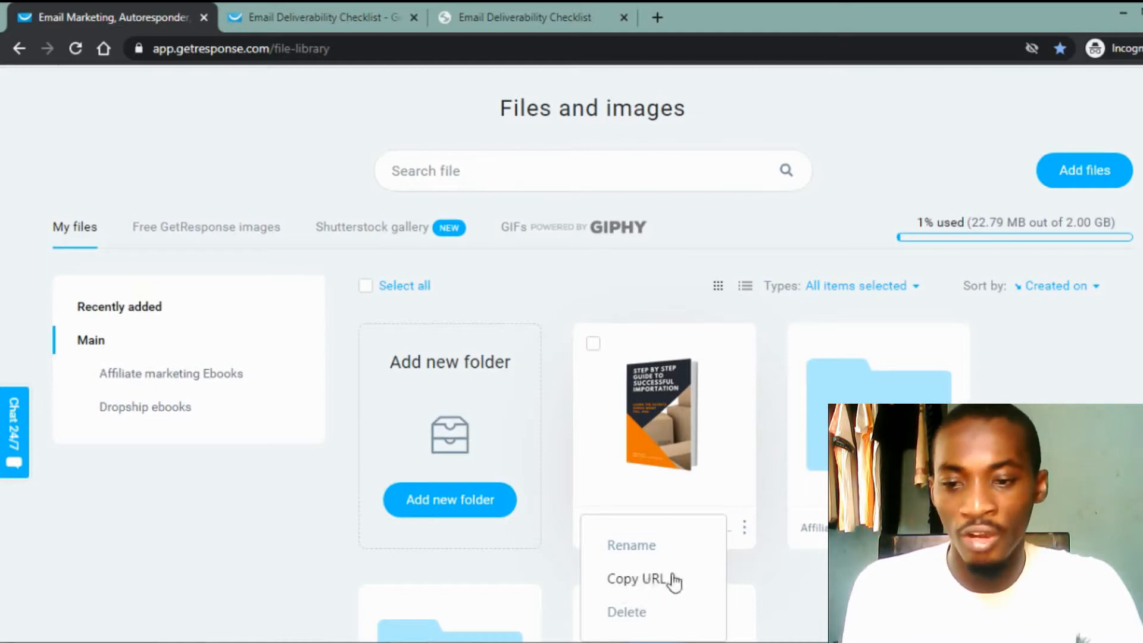
pyautogui.click(667, 578)
# Create a new automation message in the Automation section and name it "youtube test".
pyautogui.scroll(1, 183, 345)
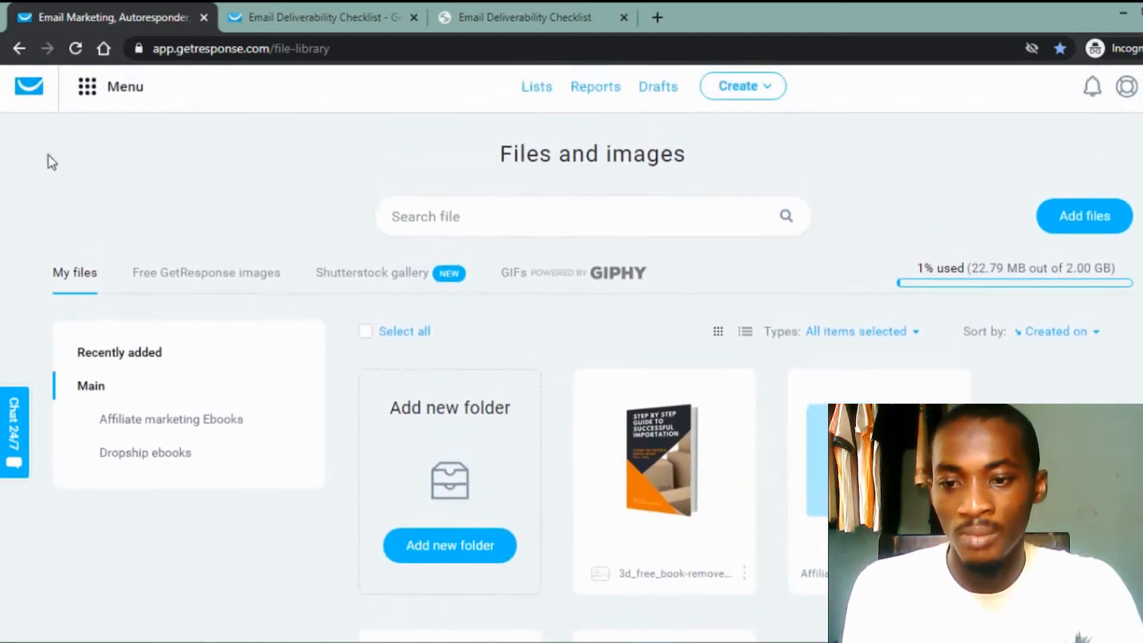
pyautogui.click(84, 99)
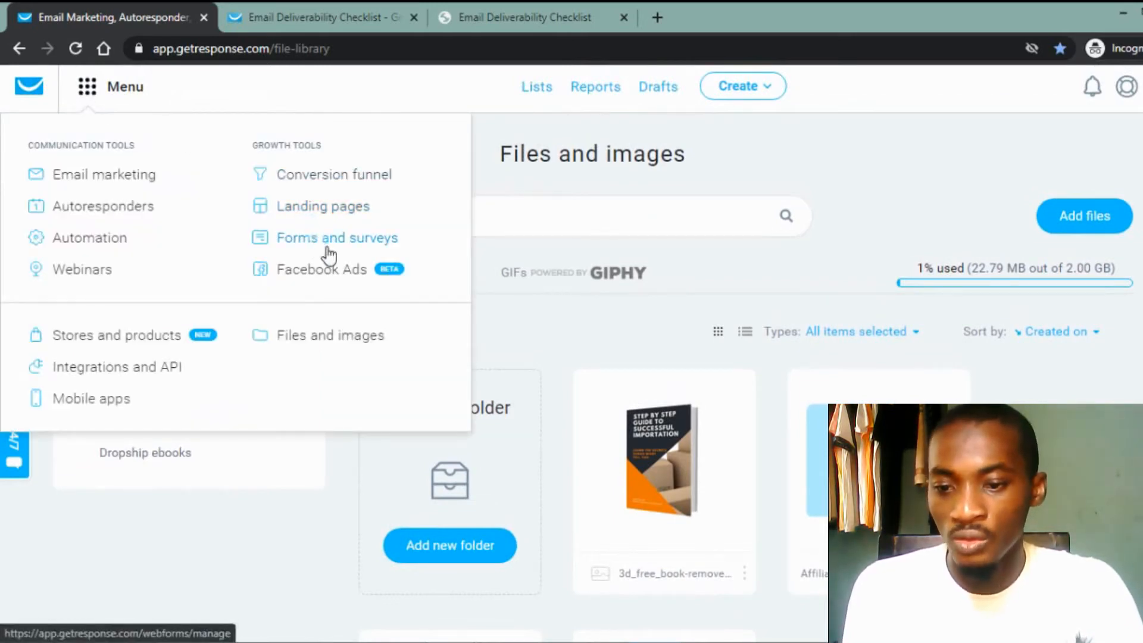
pyautogui.click(91, 239)
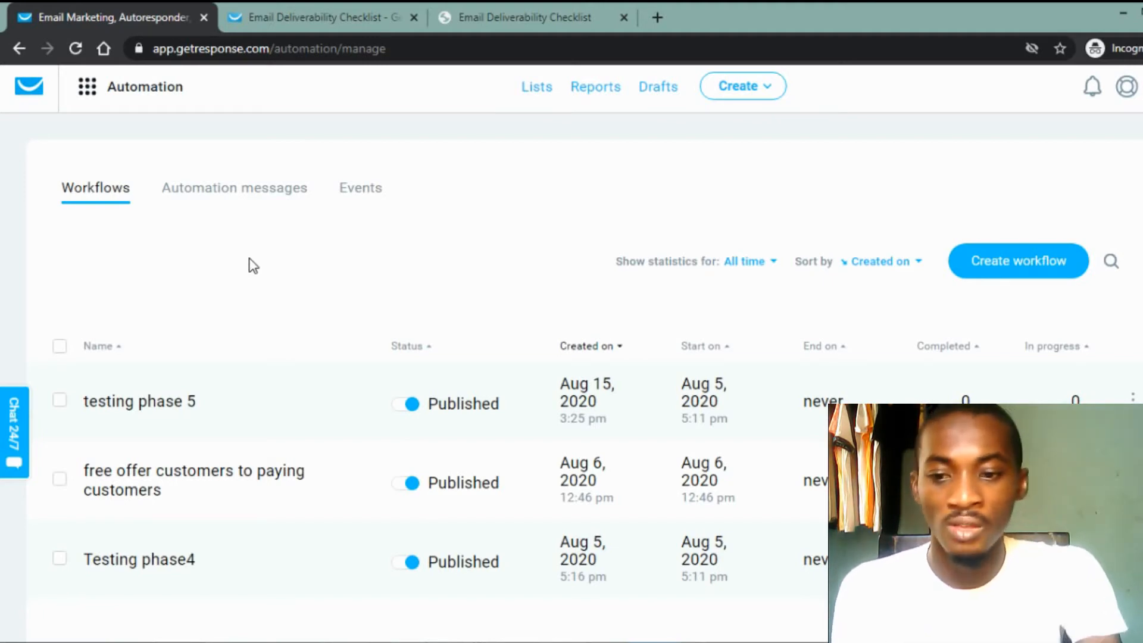
pyautogui.click(242, 200)
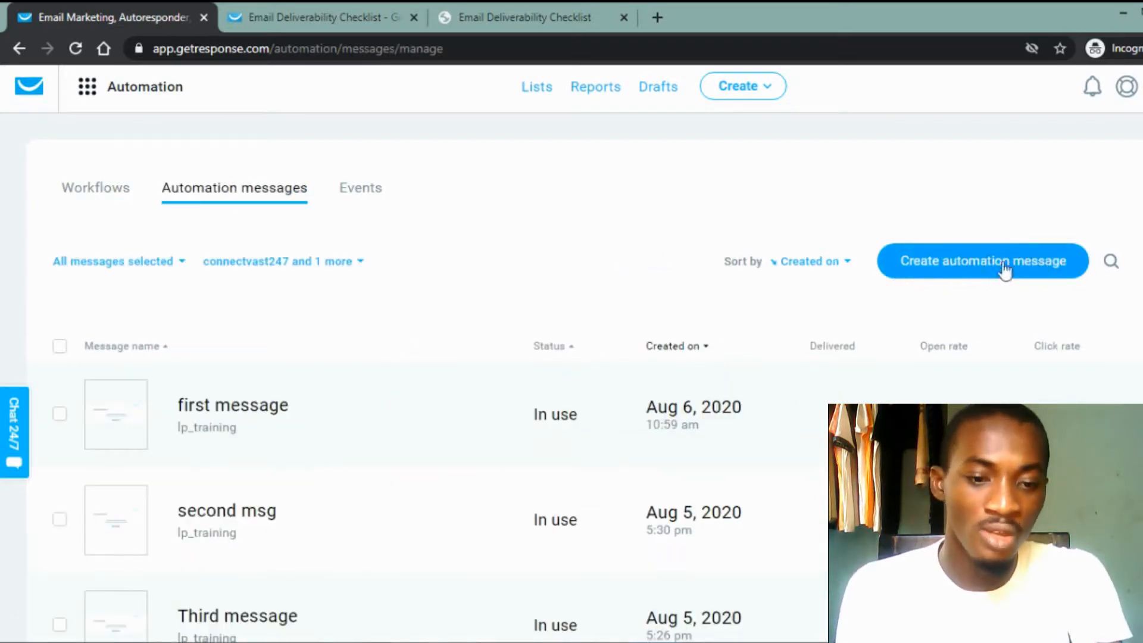
pyautogui.click(963, 268)
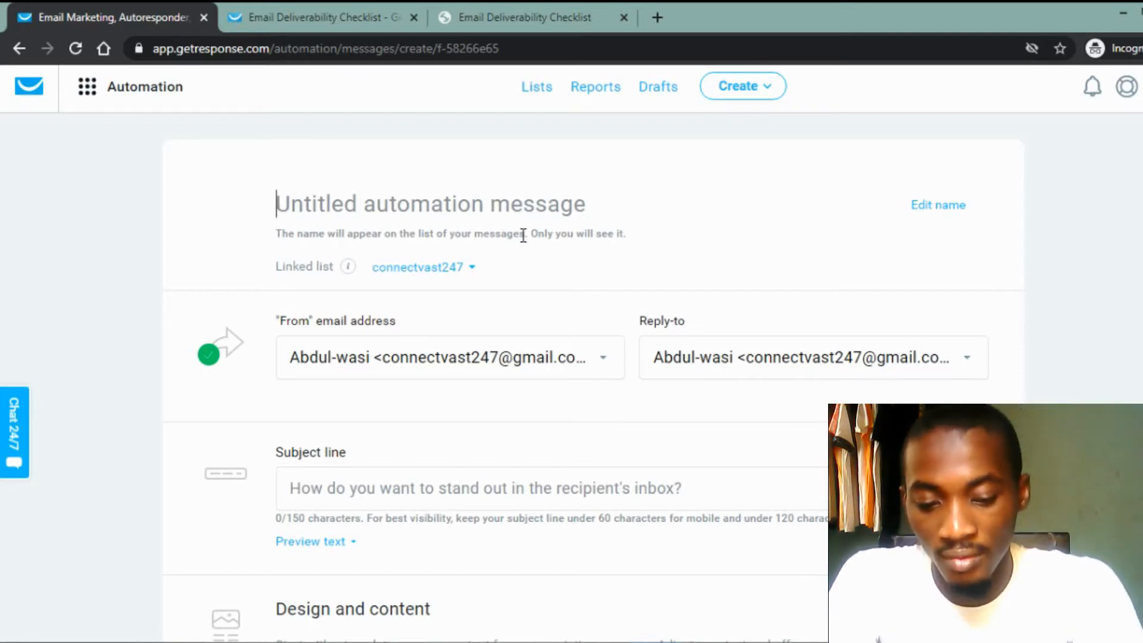
pyautogui.write('youtube ')
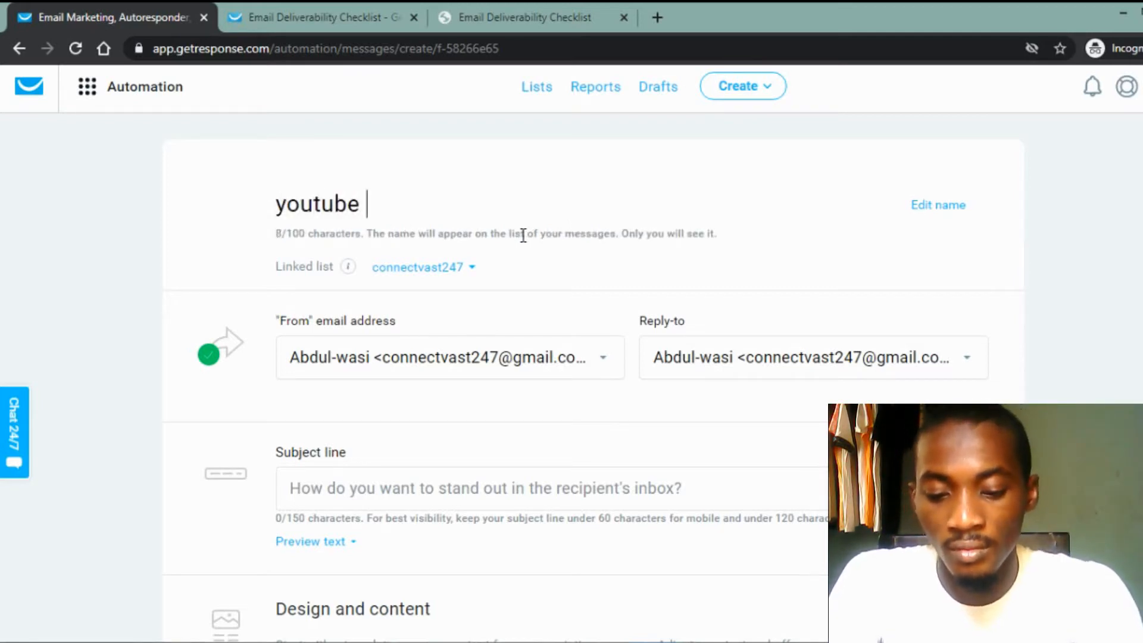
pyautogui.write('test')
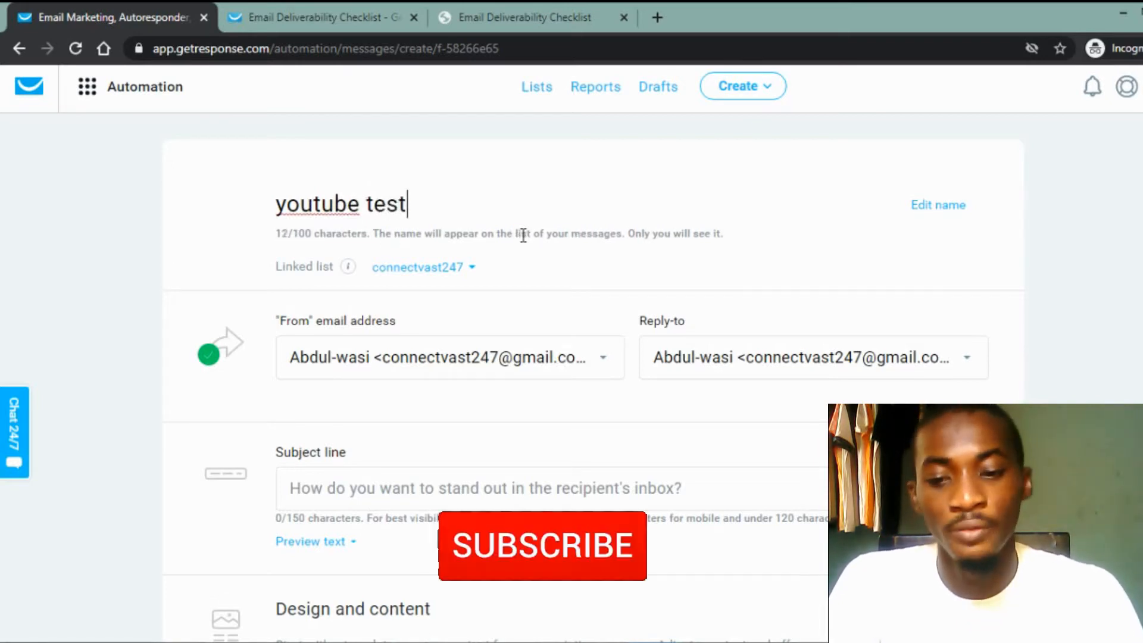
# Set the automation message's subject line to "this is your book".
pyautogui.scroll(-2, 524, 235)
pyautogui.scroll(-2, 523, 236)
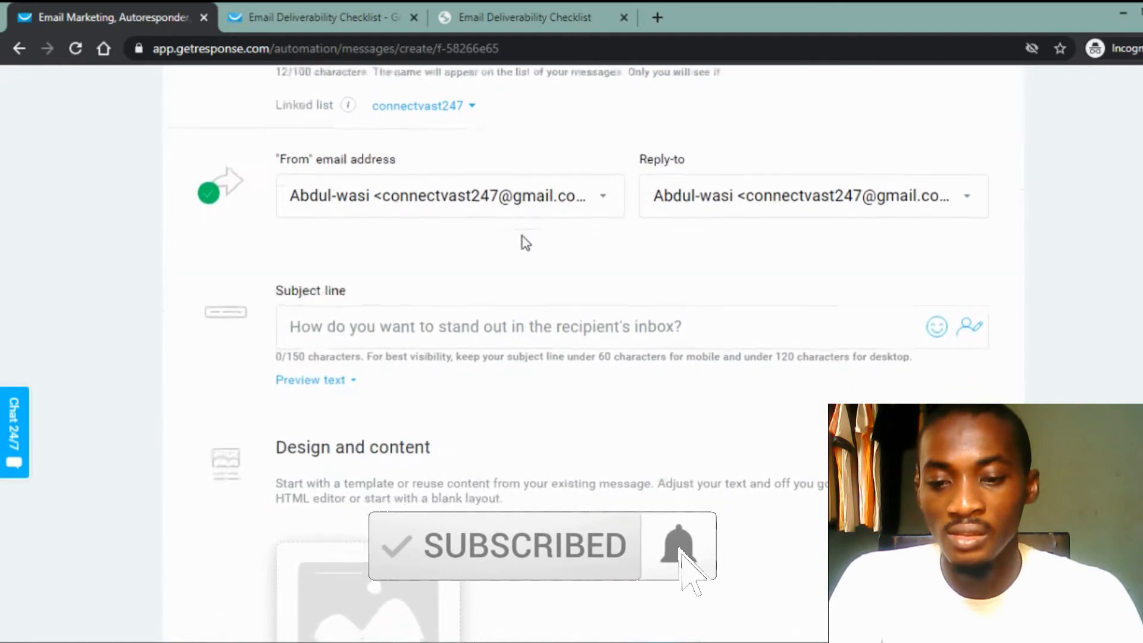
pyautogui.click(498, 232)
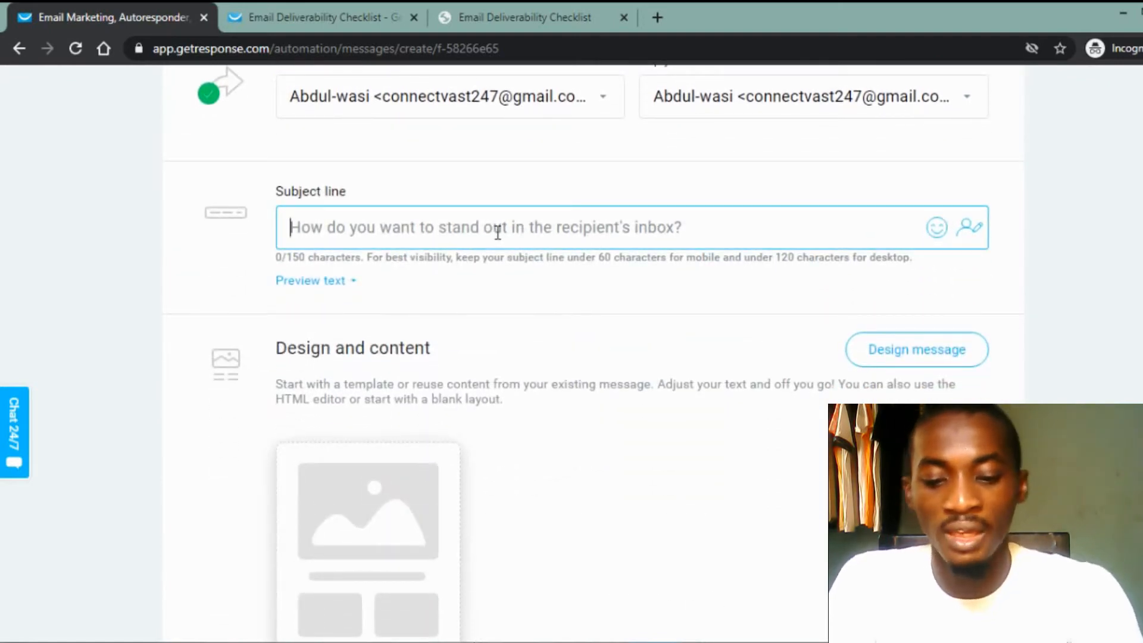
pyautogui.write('this i')
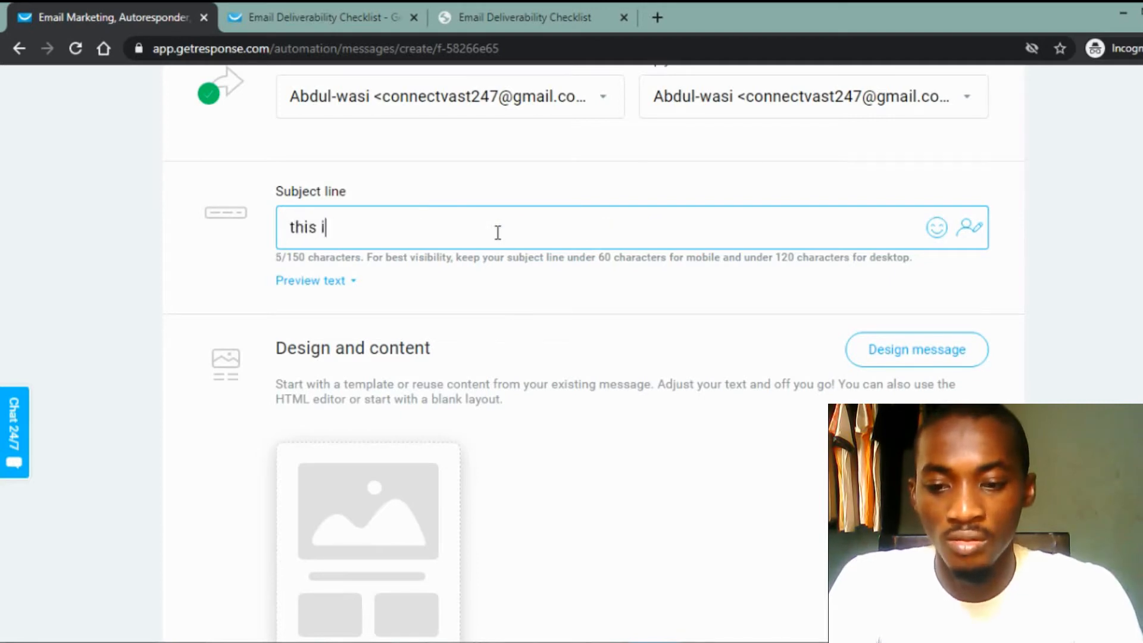
pyautogui.write('s your book')
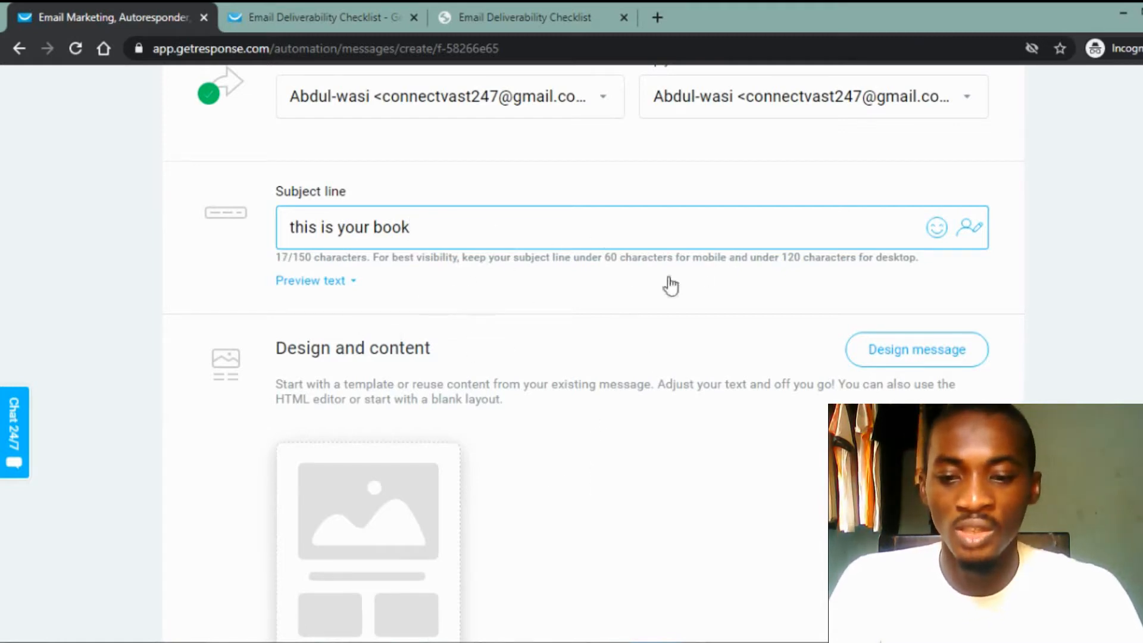
# Start designing the message content from the empty layout among the blank templates.
pyautogui.click(919, 356)
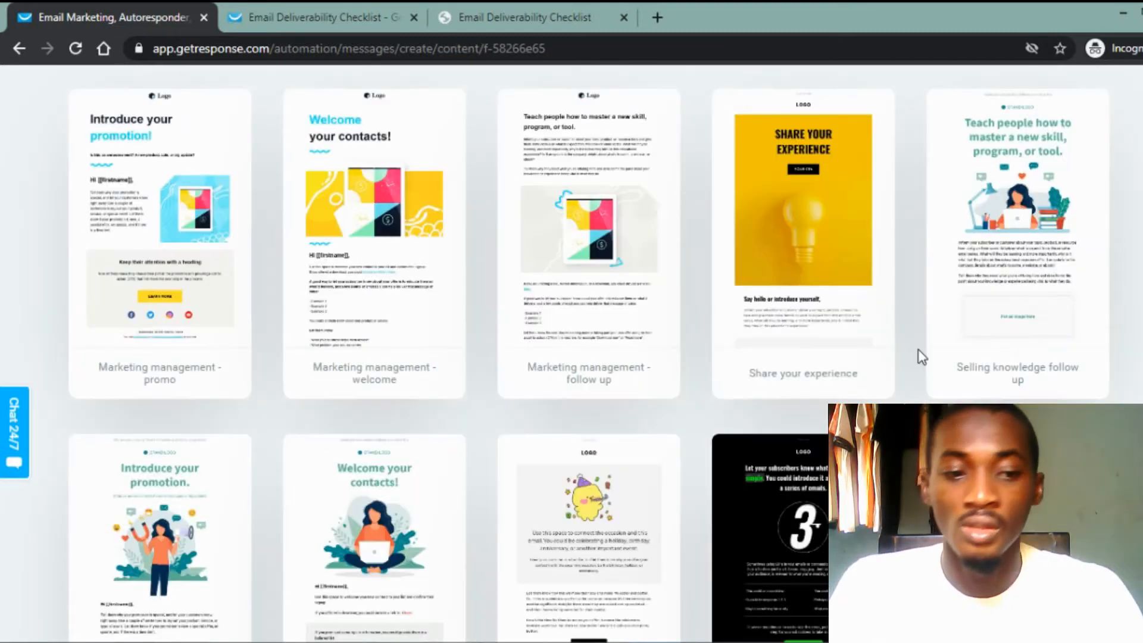
pyautogui.scroll(3, 918, 349)
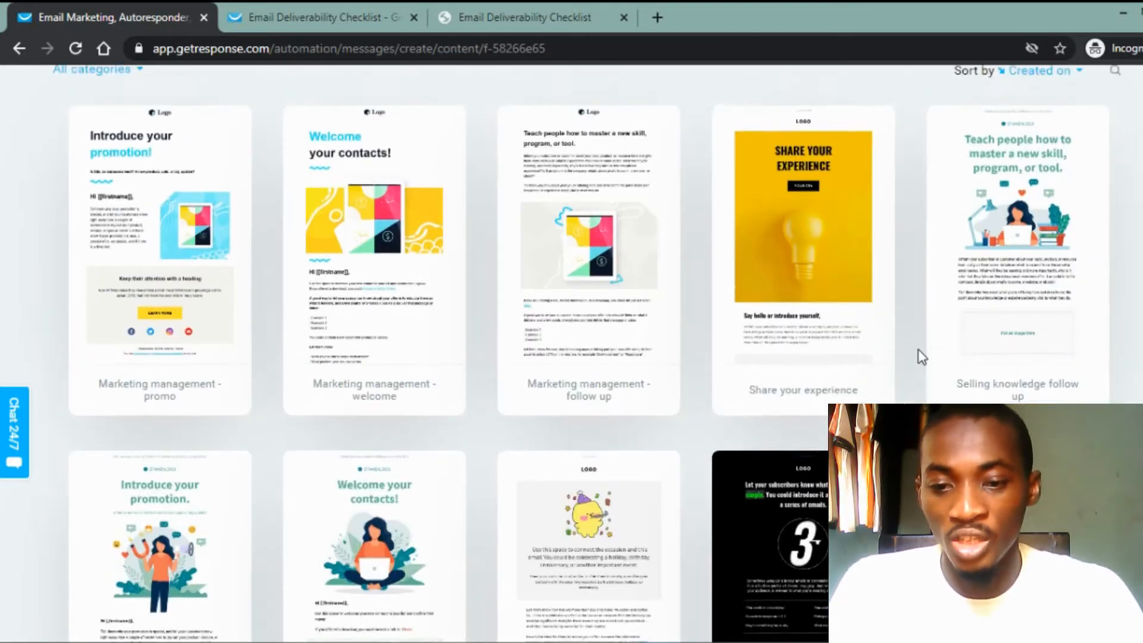
pyautogui.scroll(-1, 918, 349)
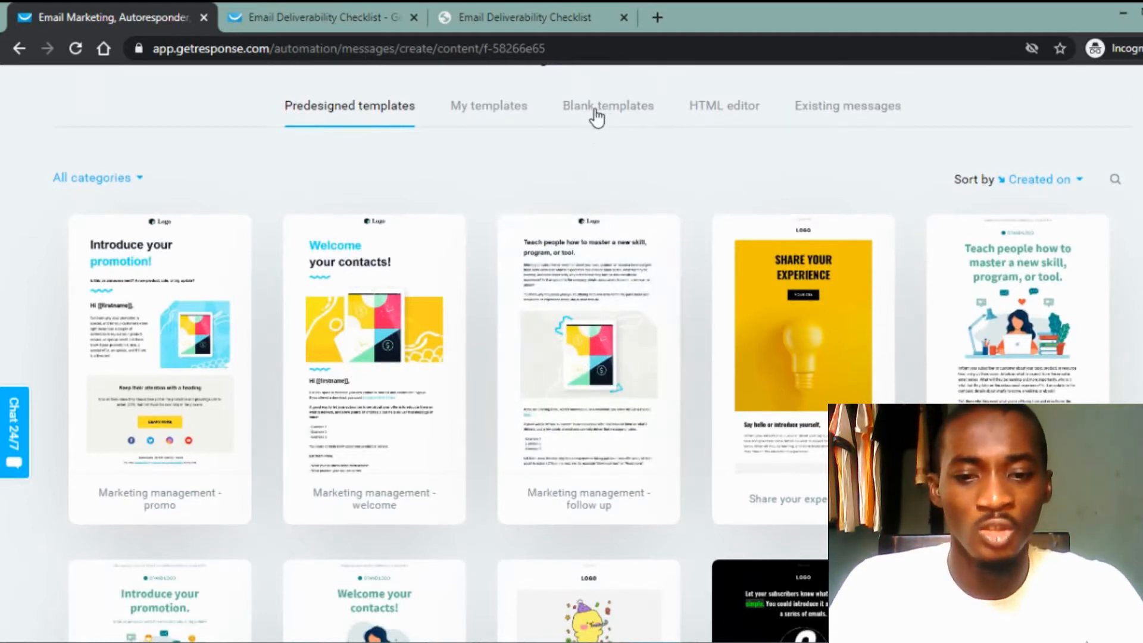
pyautogui.click(589, 114)
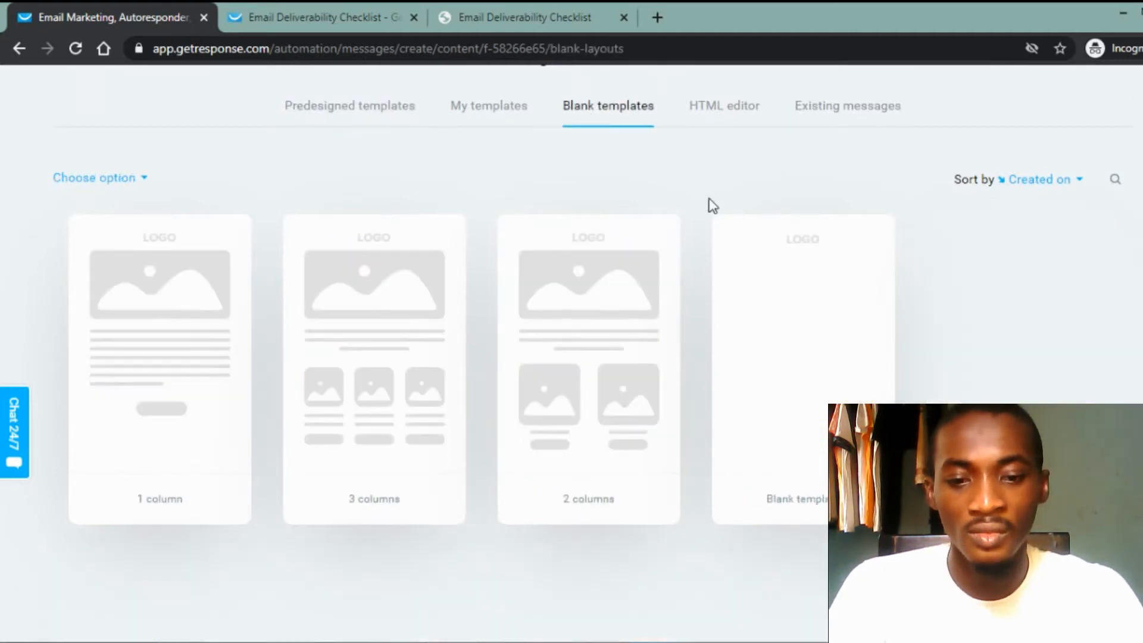
pyautogui.moveTo(752, 321)
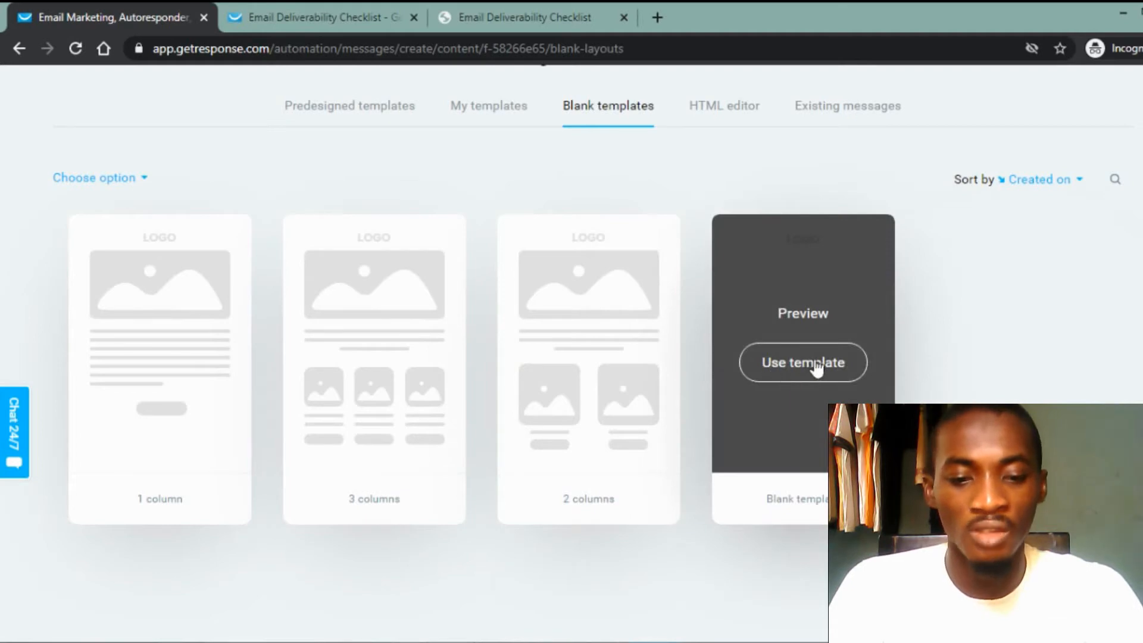
pyautogui.click(798, 366)
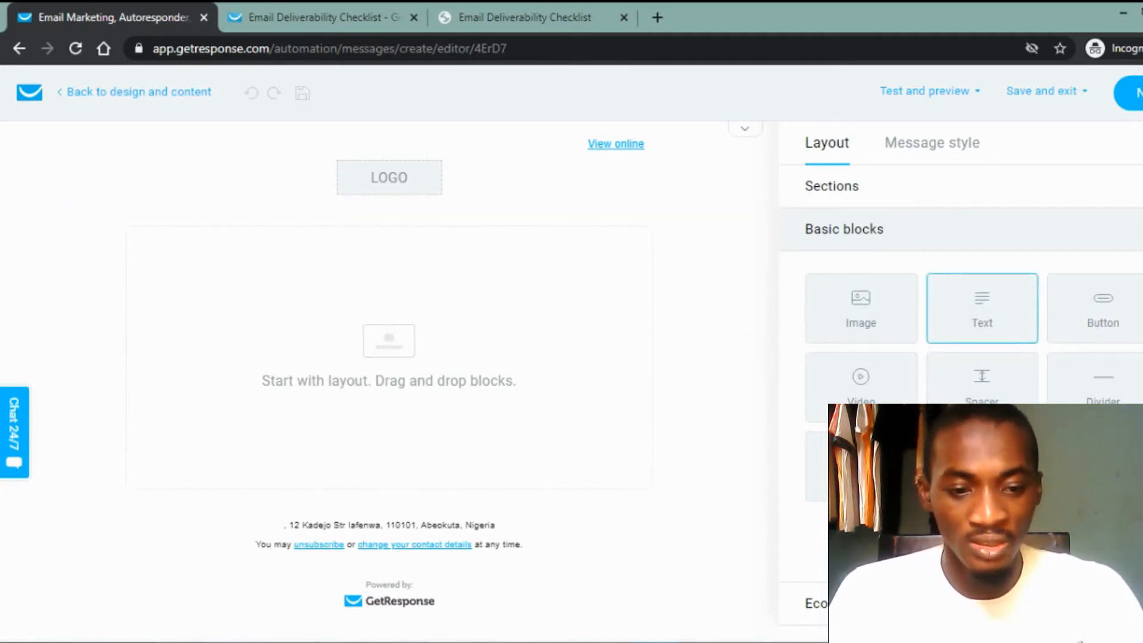
# Add a text block to the empty message body reading "click the button below to download you free ebook".
pyautogui.moveTo(982, 307); pyautogui.dragTo(356, 360)
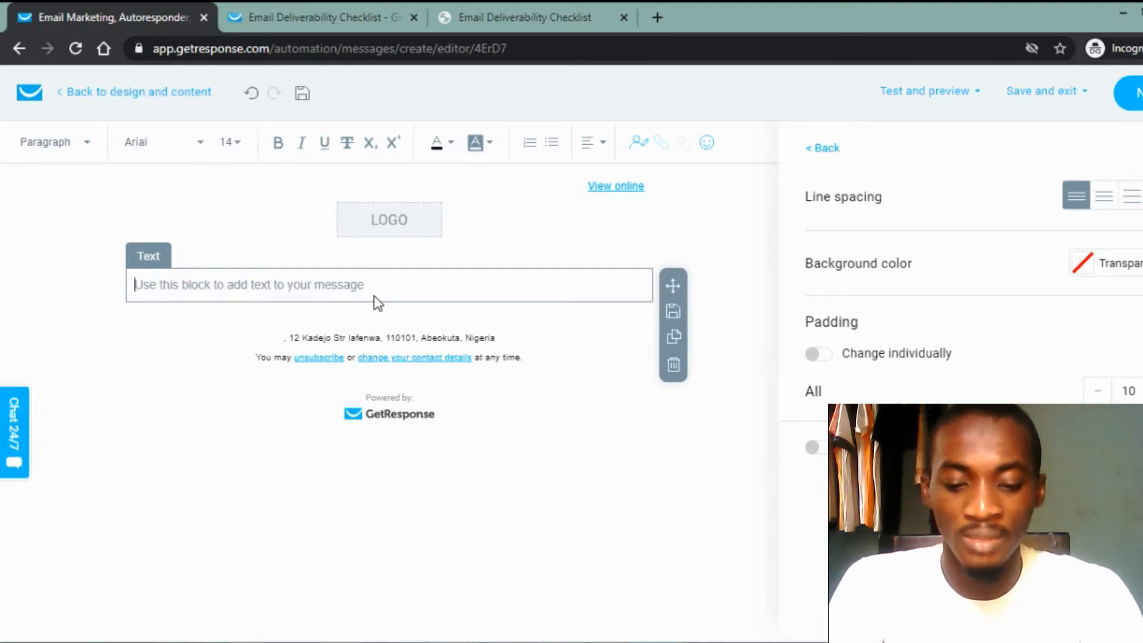
pyautogui.write('click ')
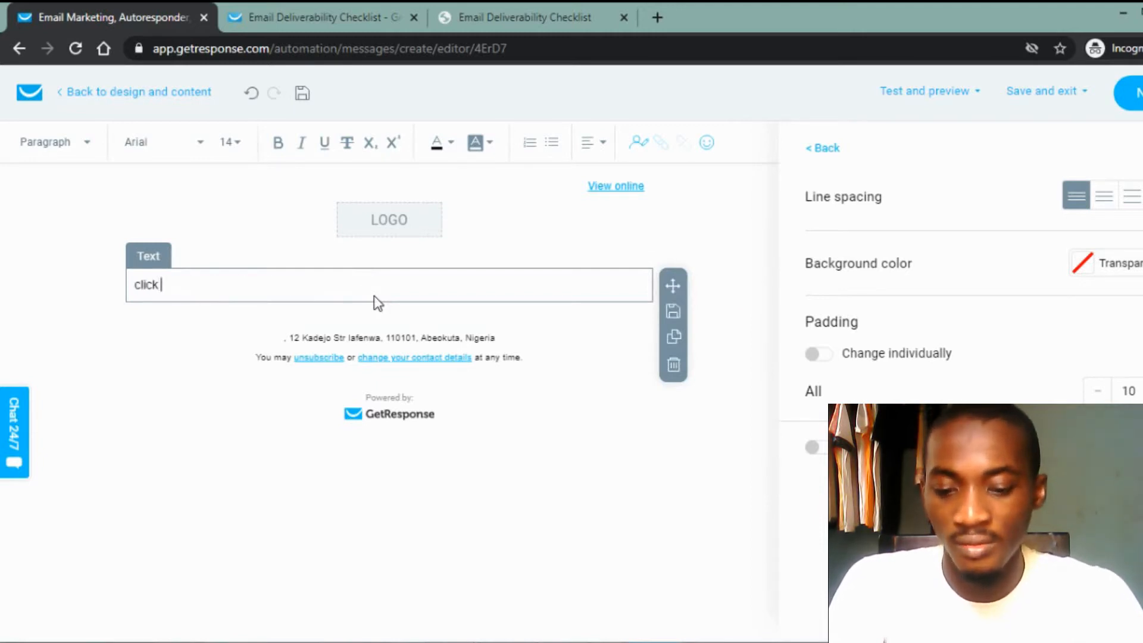
pyautogui.write('the b')
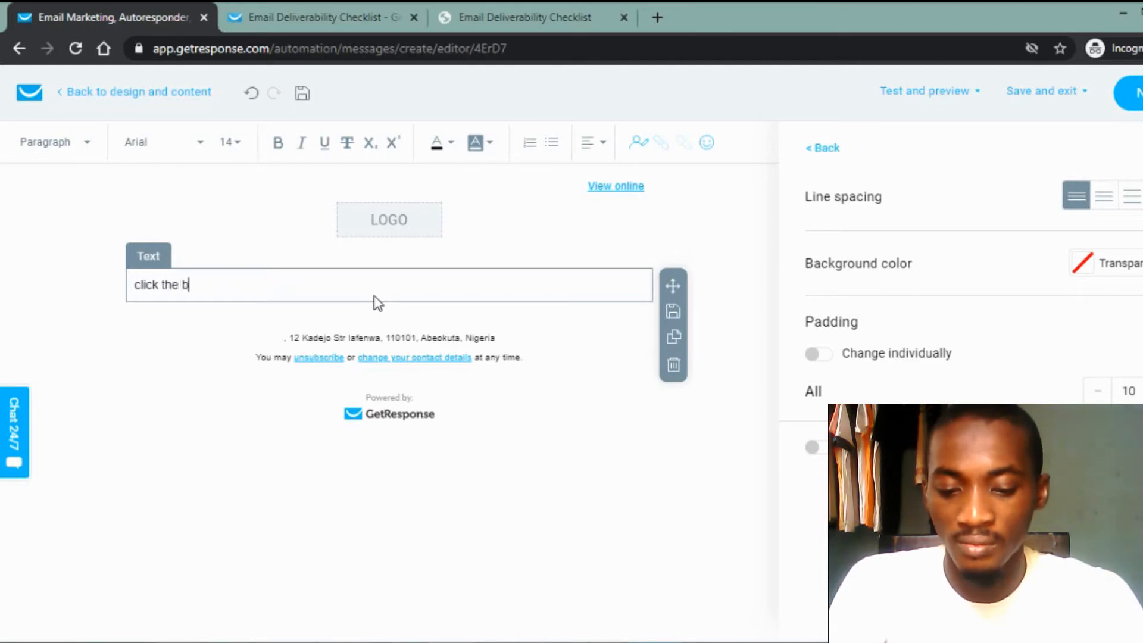
pyautogui.write('utton be')
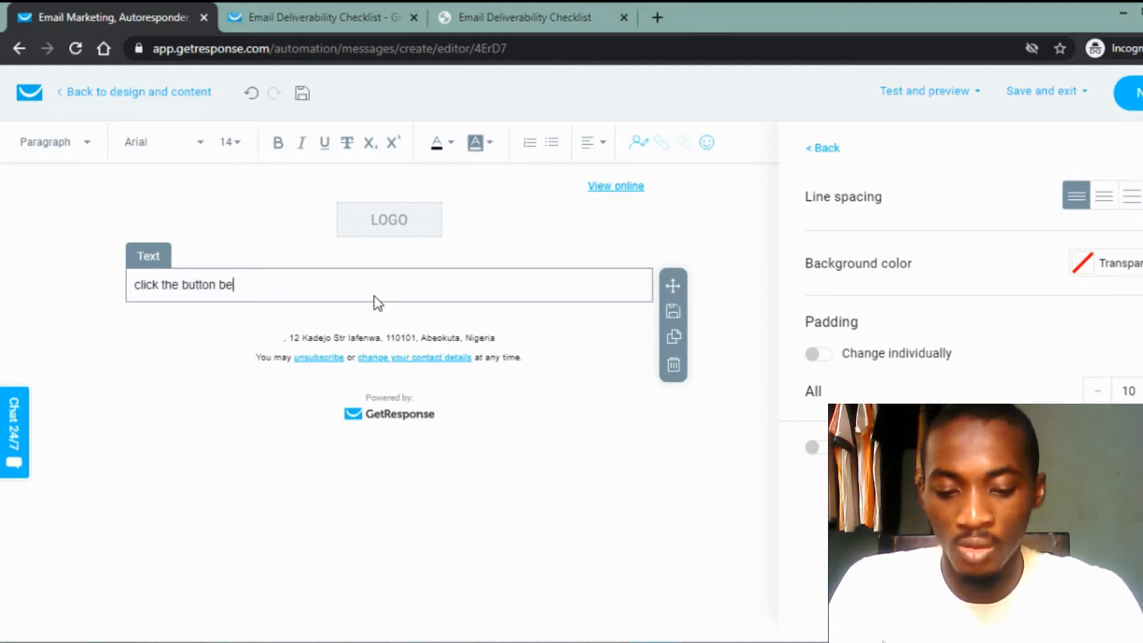
pyautogui.write('low to ')
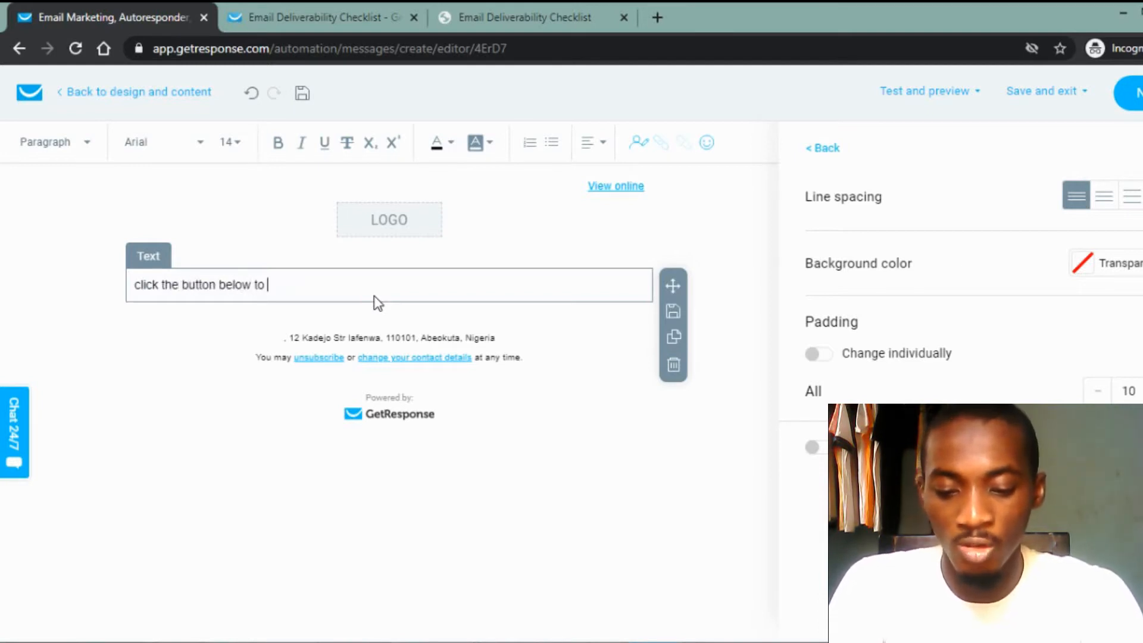
pyautogui.write('downloa')
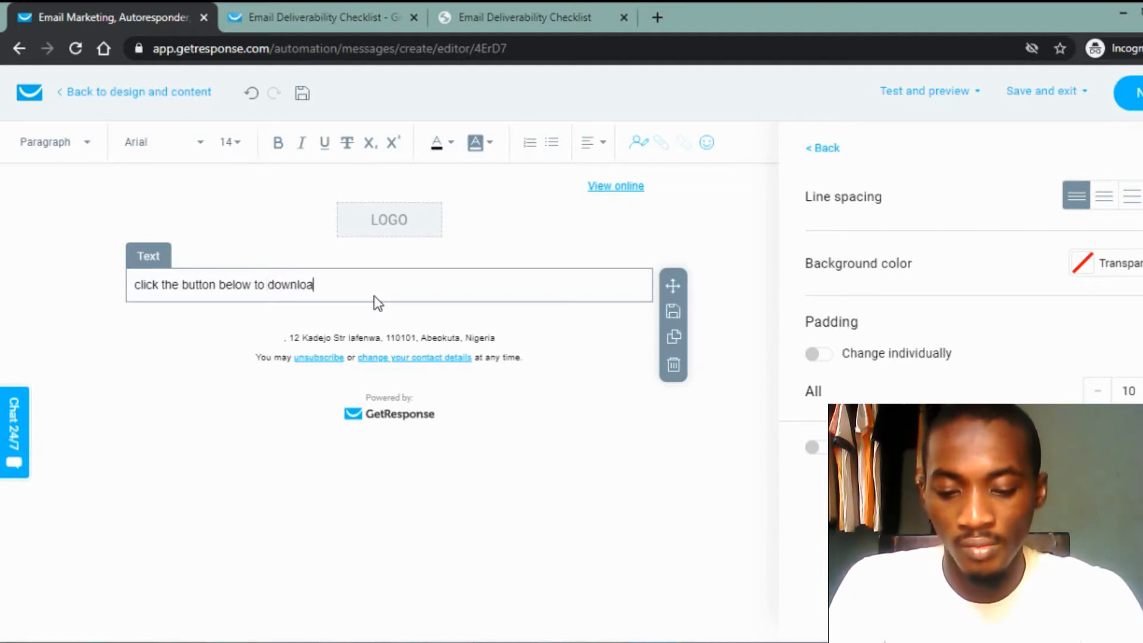
pyautogui.write('d you ')
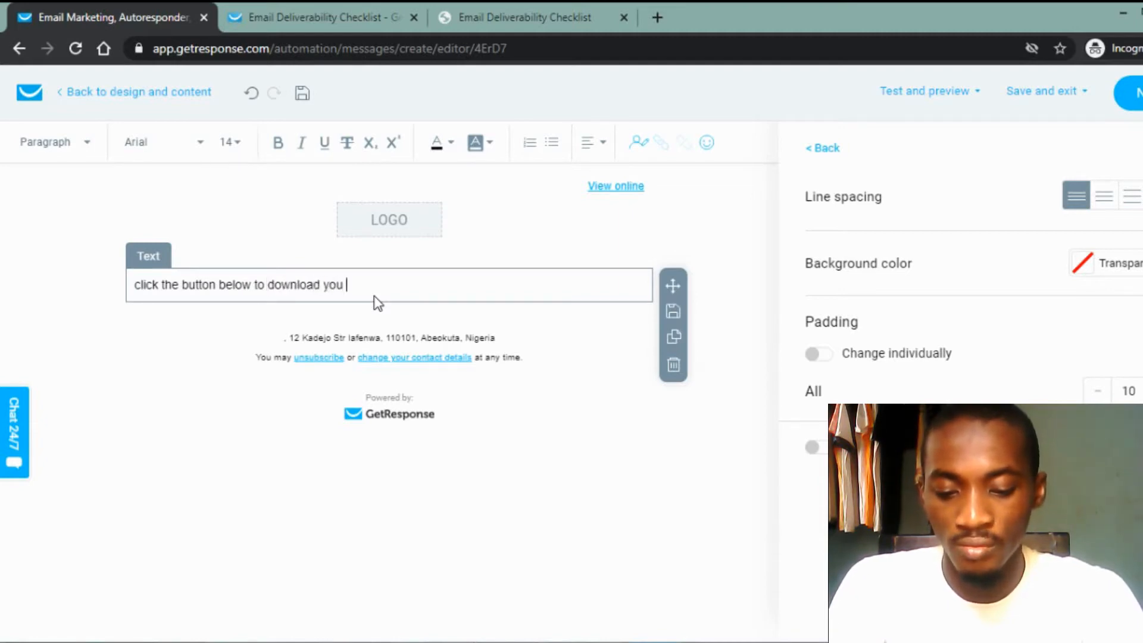
pyautogui.write('e')
pyautogui.write('ree ')
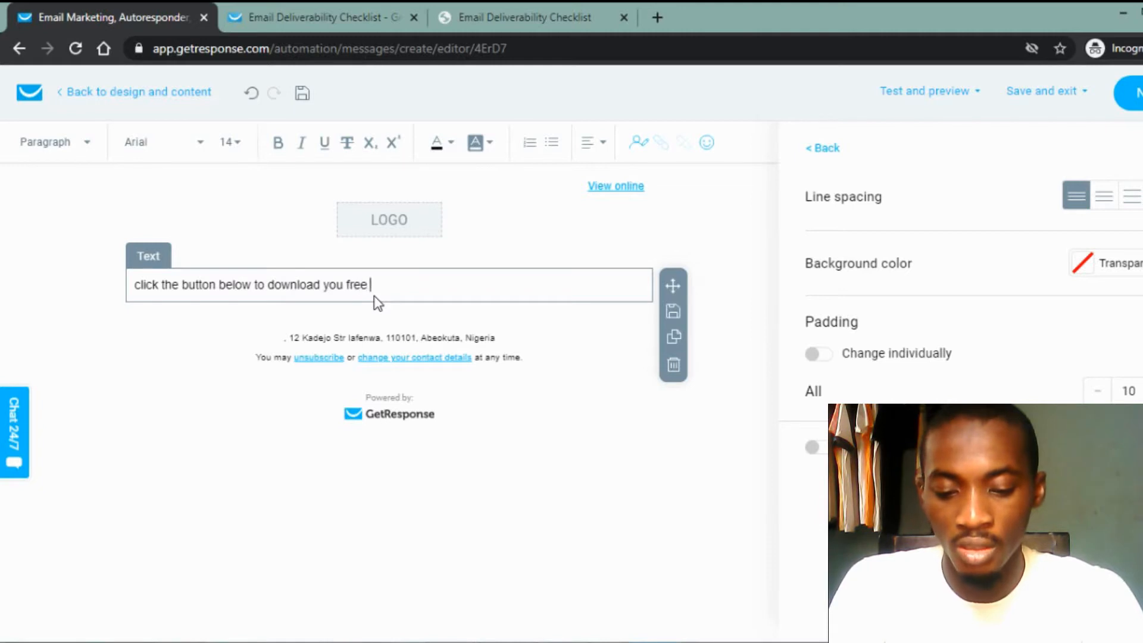
pyautogui.write('ebook')
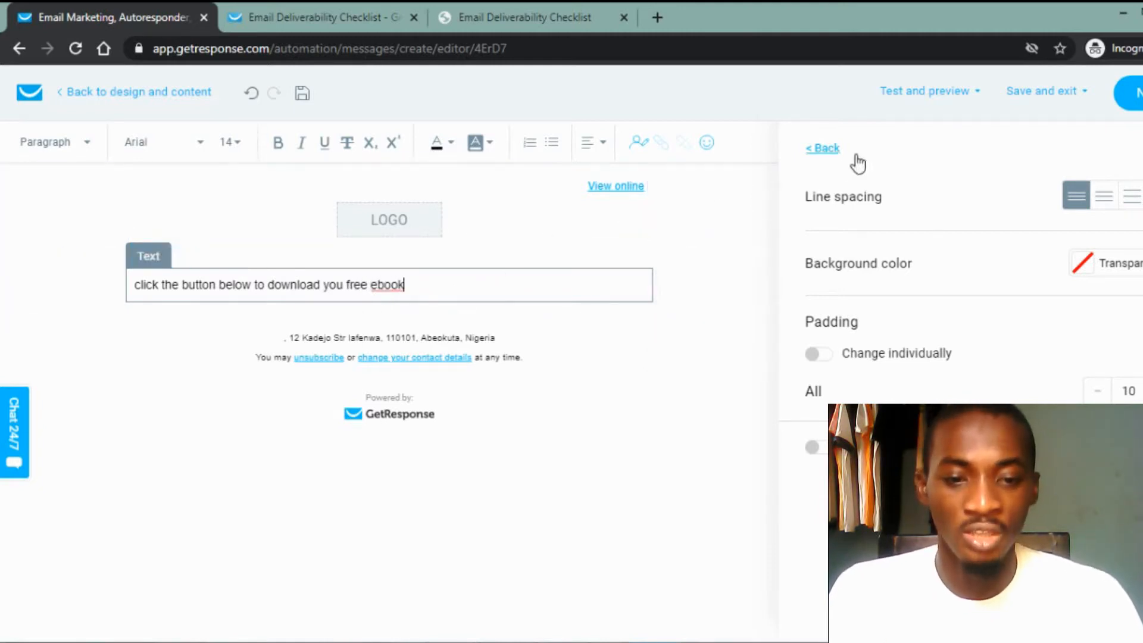
pyautogui.click(826, 148)
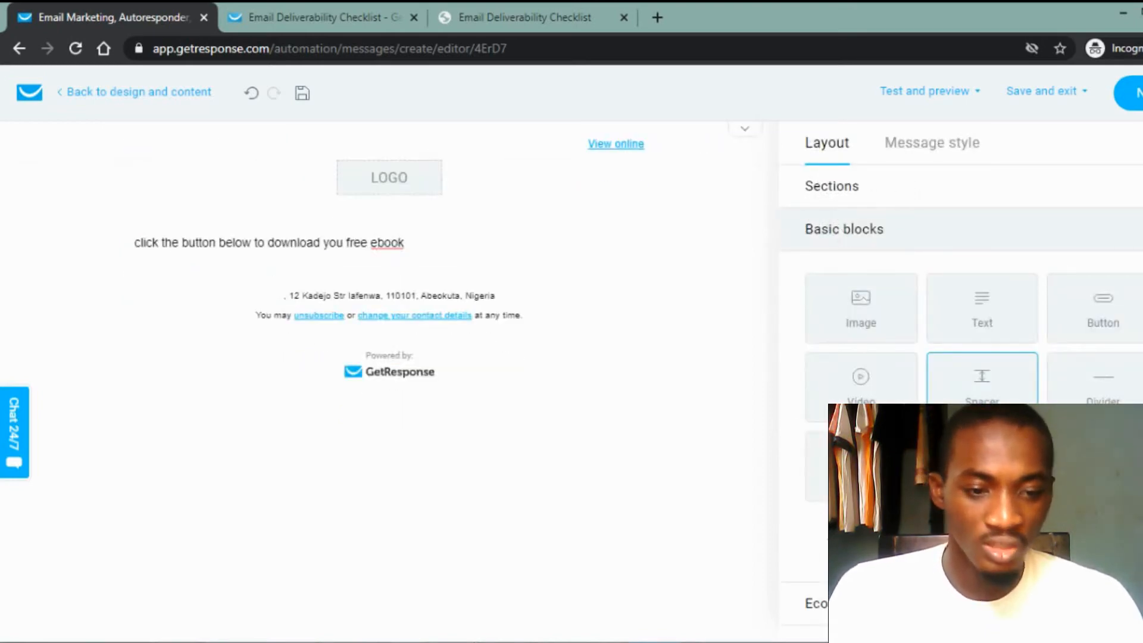
# Add a button block below the text and set its button text to "Click here to download".
pyautogui.moveTo(1103, 308); pyautogui.dragTo(351, 251)
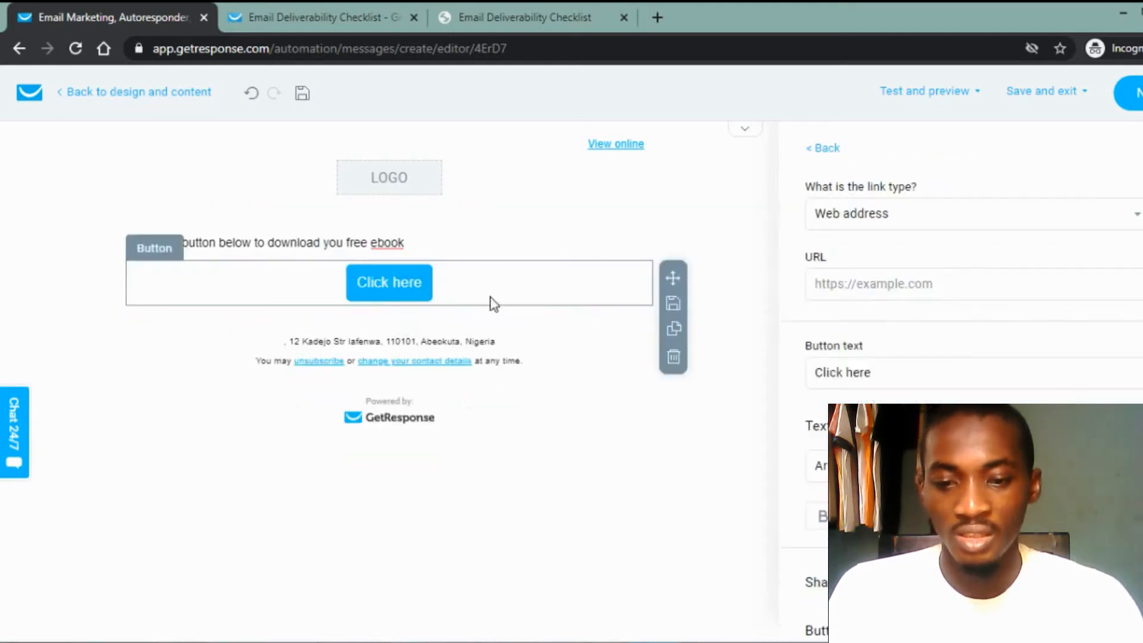
pyautogui.click(883, 378)
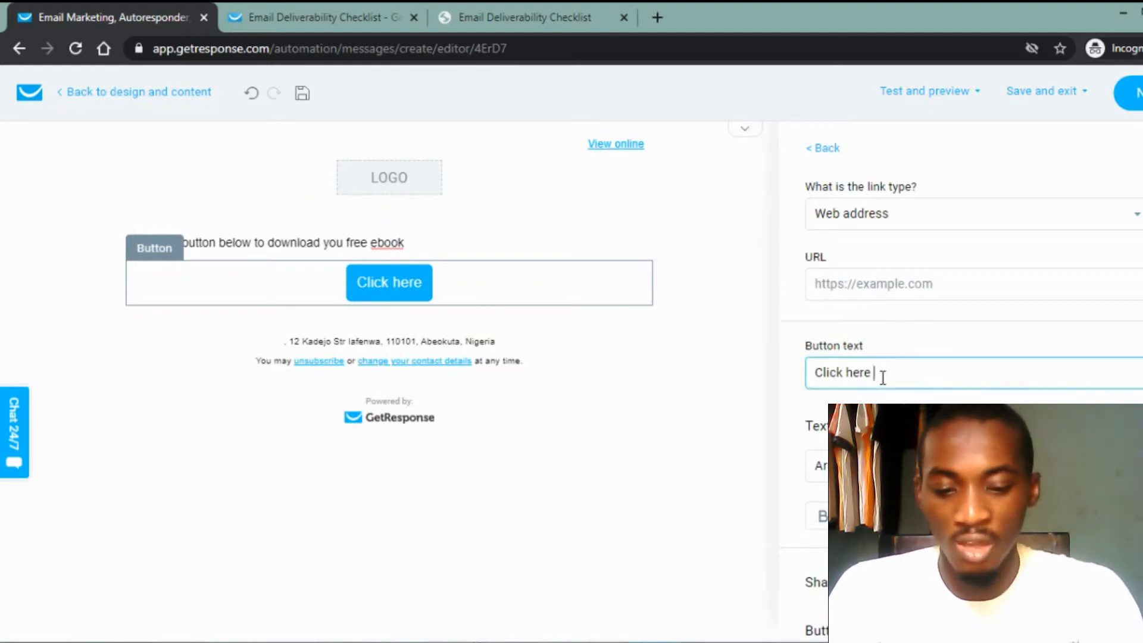
pyautogui.write('to down')
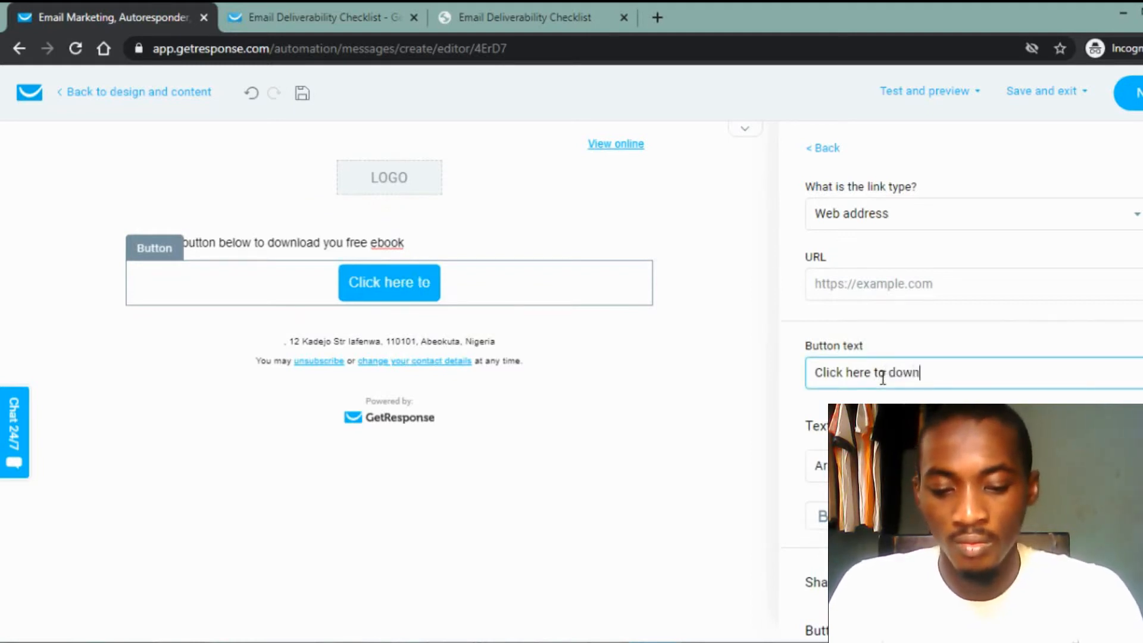
pyautogui.write('loa')
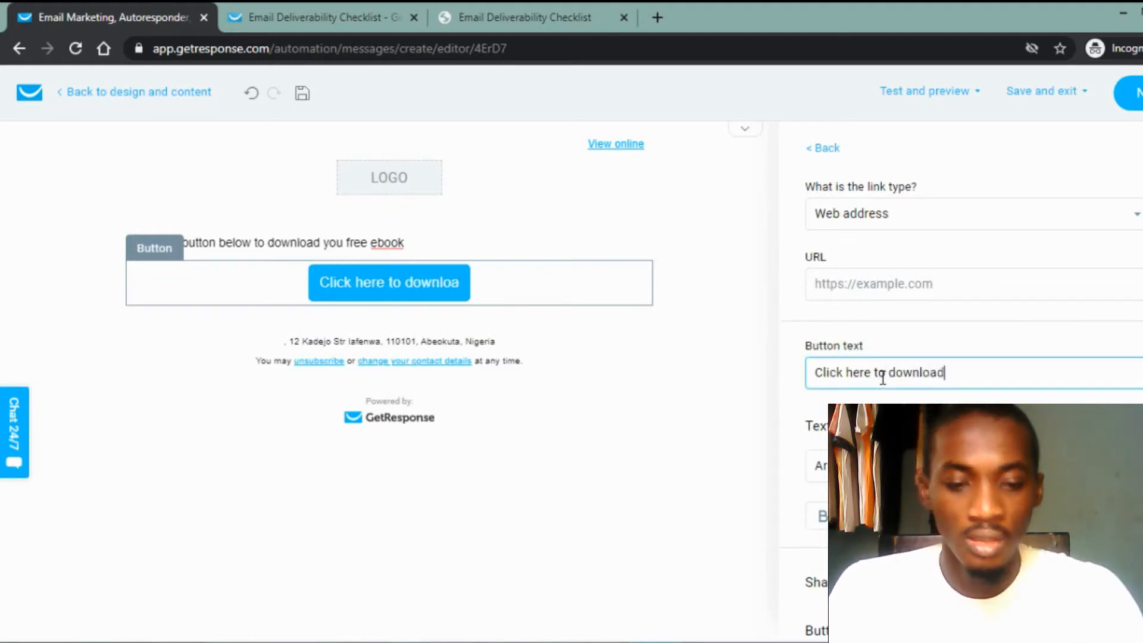
pyautogui.write('d')
# Link the button to the copied file URL and finish the message design.
pyautogui.click(834, 287)
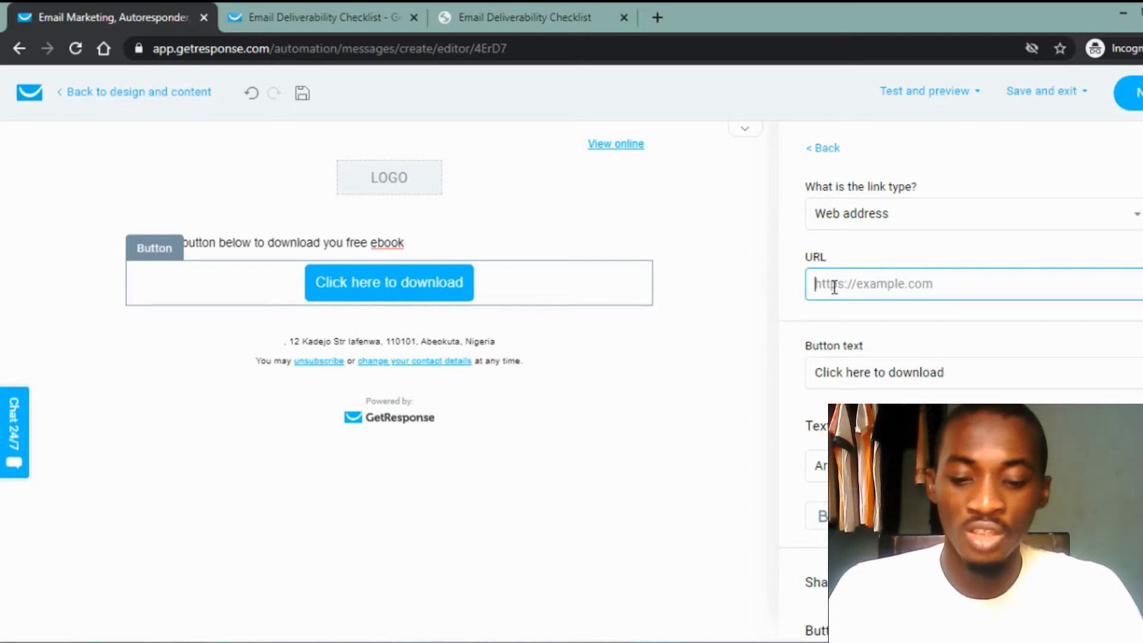
pyautogui.hotkey('ctrl', 'v')
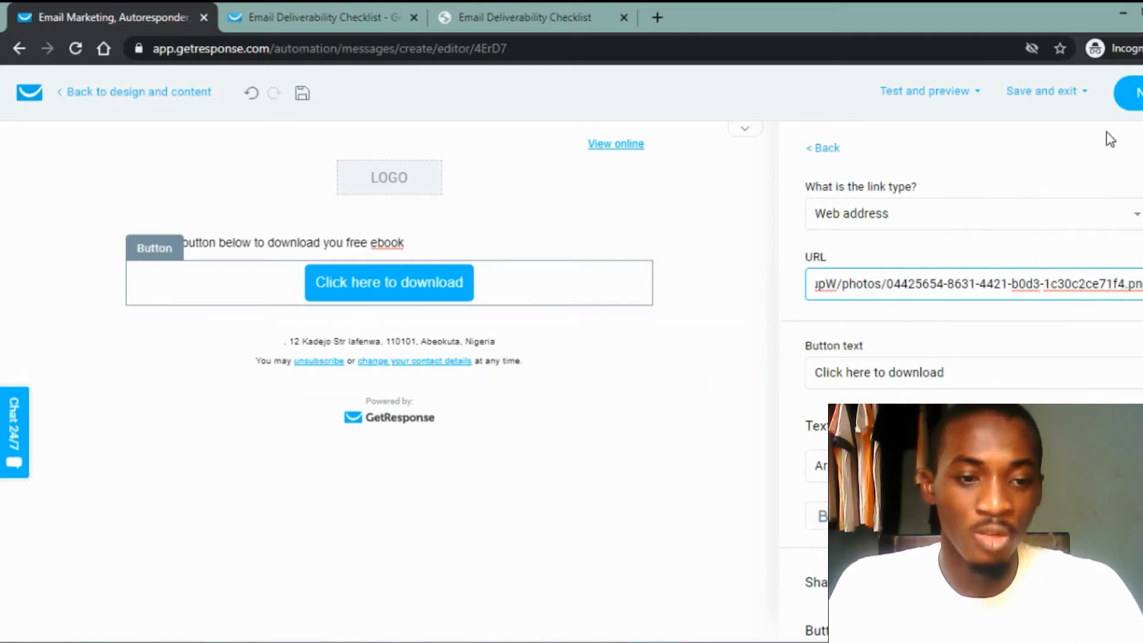
pyautogui.click(1136, 93)
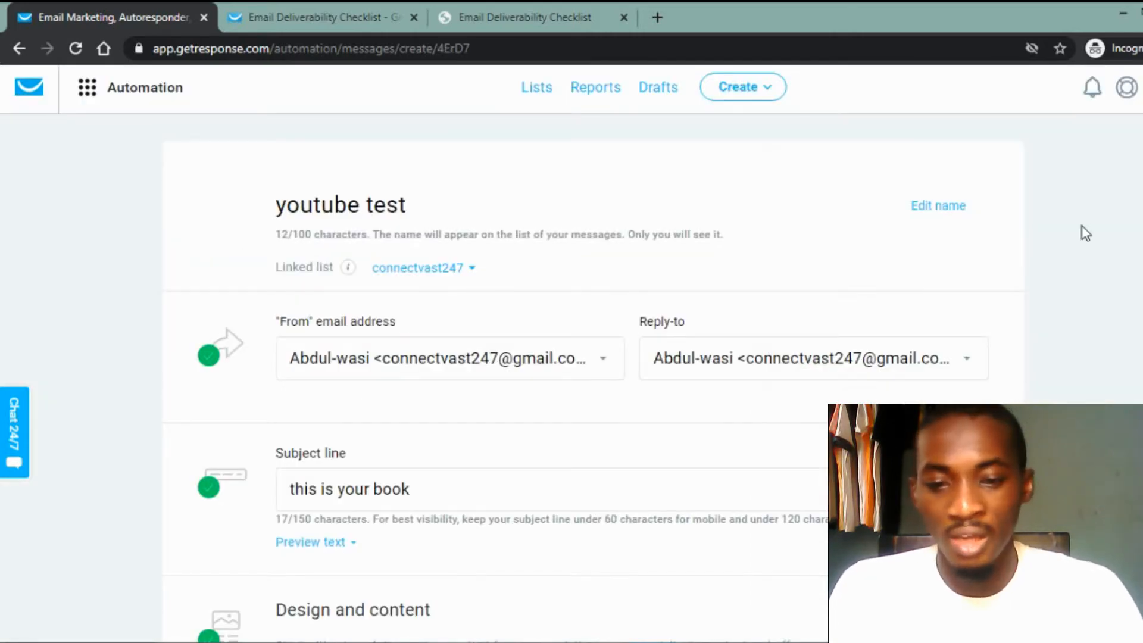
# Save the completed "youtube test" automation message so it is ready for use in a workflow.
pyautogui.scroll(-5, 1085, 234)
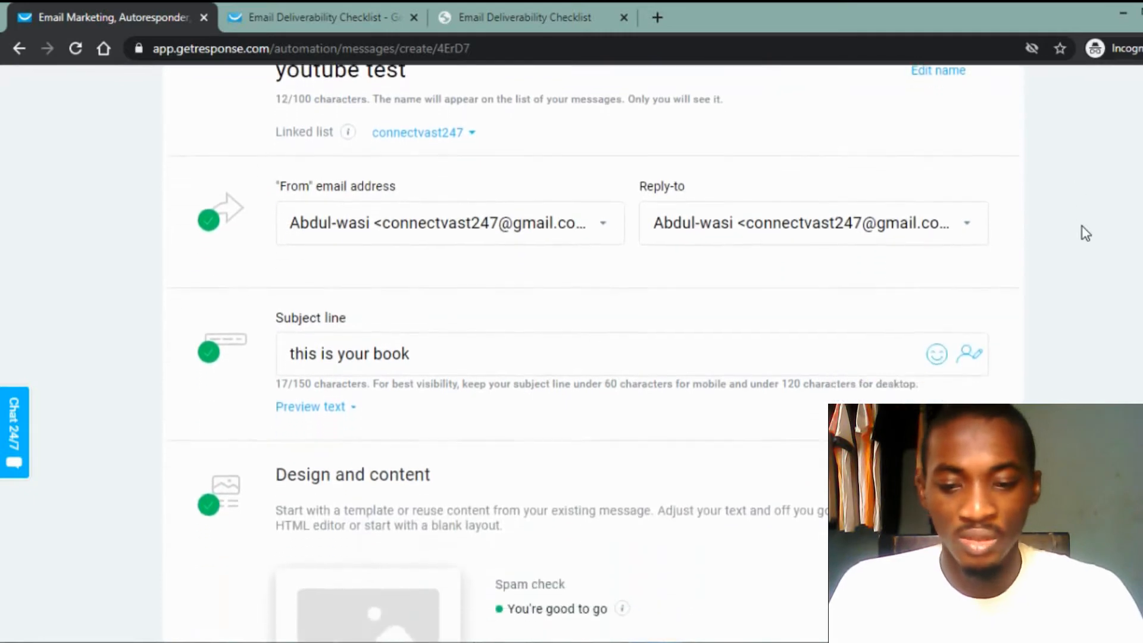
pyautogui.scroll(-2, 1086, 233)
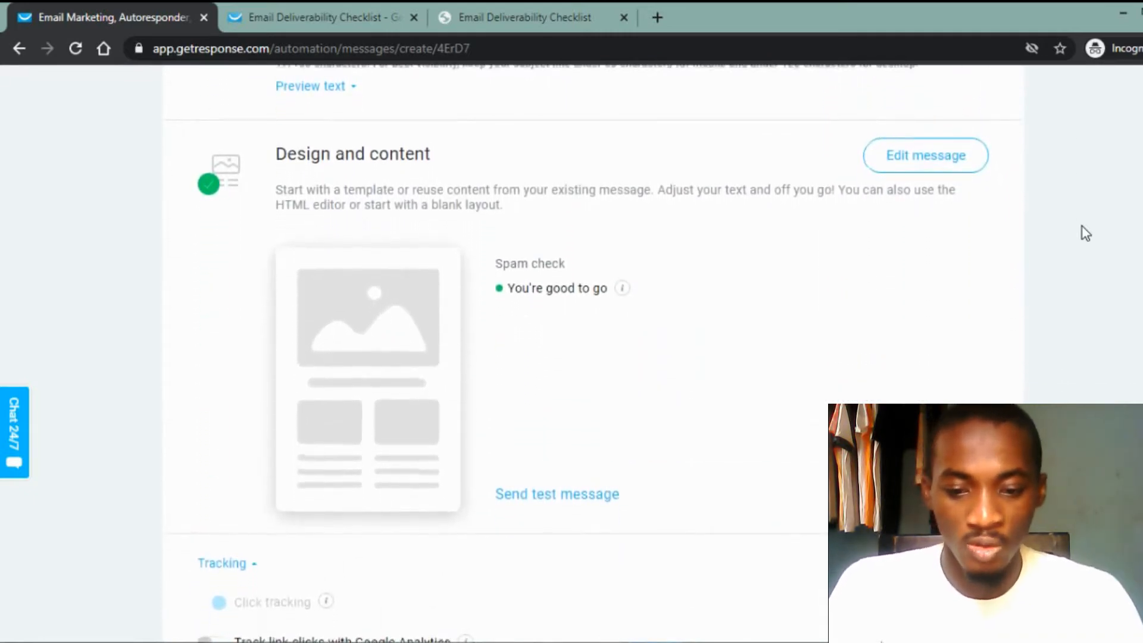
pyautogui.scroll(-3, 1086, 233)
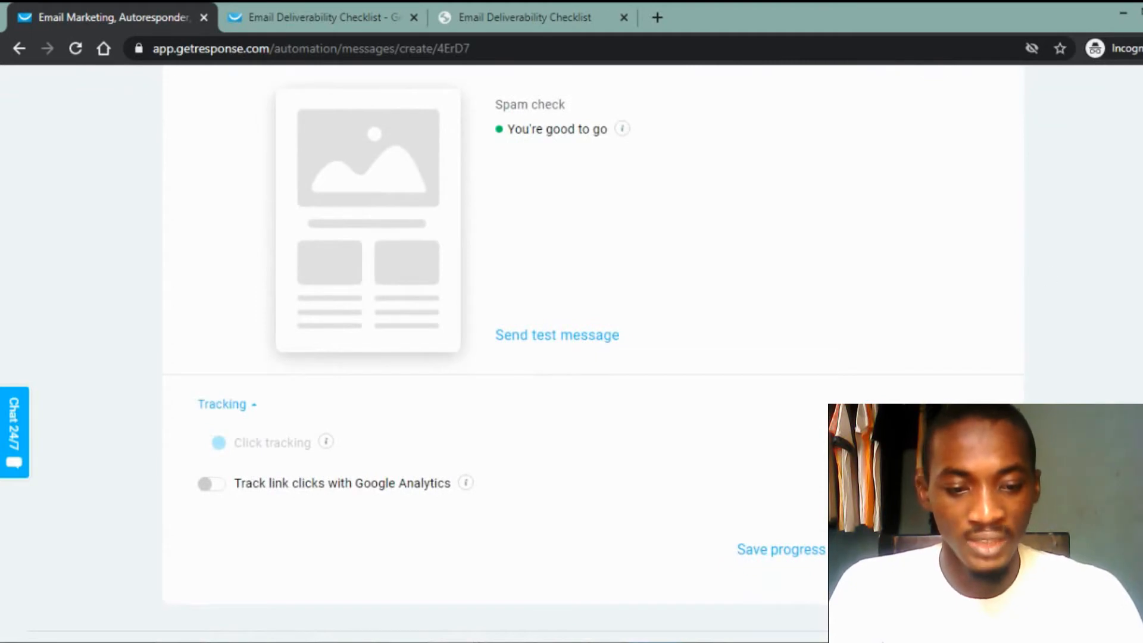
pyautogui.click(919, 549)
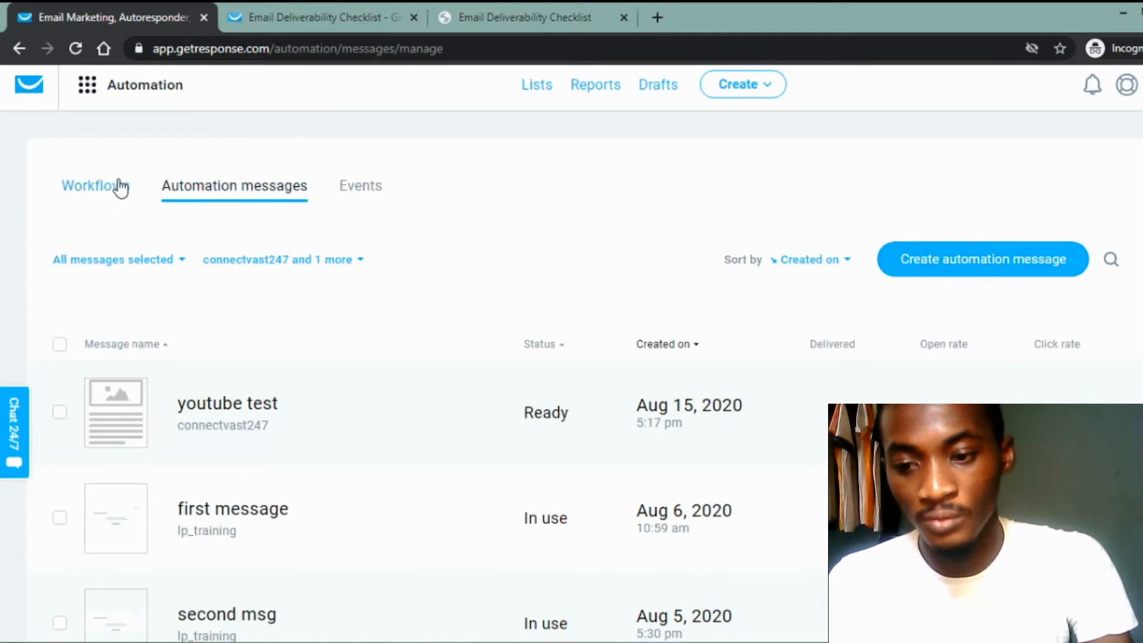
# Create a new automation workflow built from scratch.
pyautogui.click(95, 186)
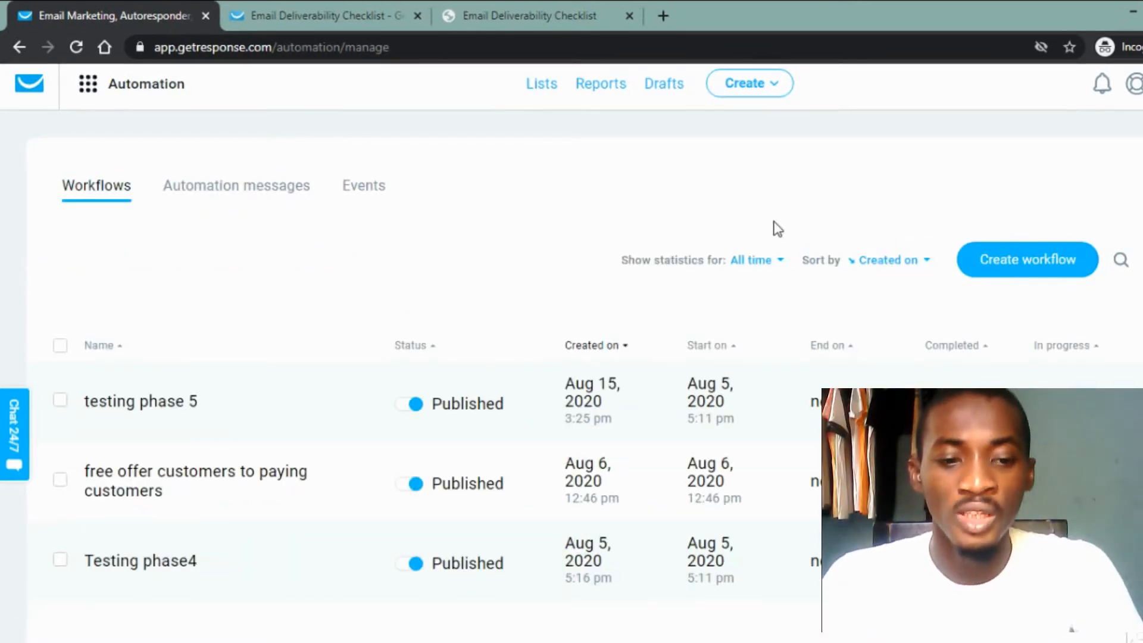
pyautogui.click(1028, 268)
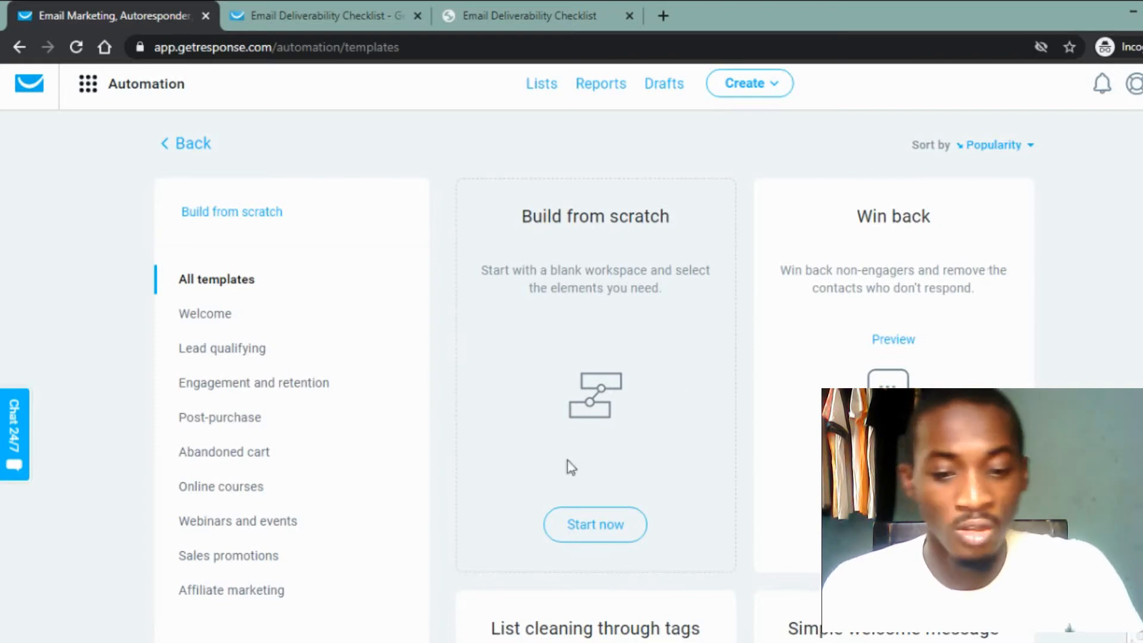
pyautogui.click(639, 533)
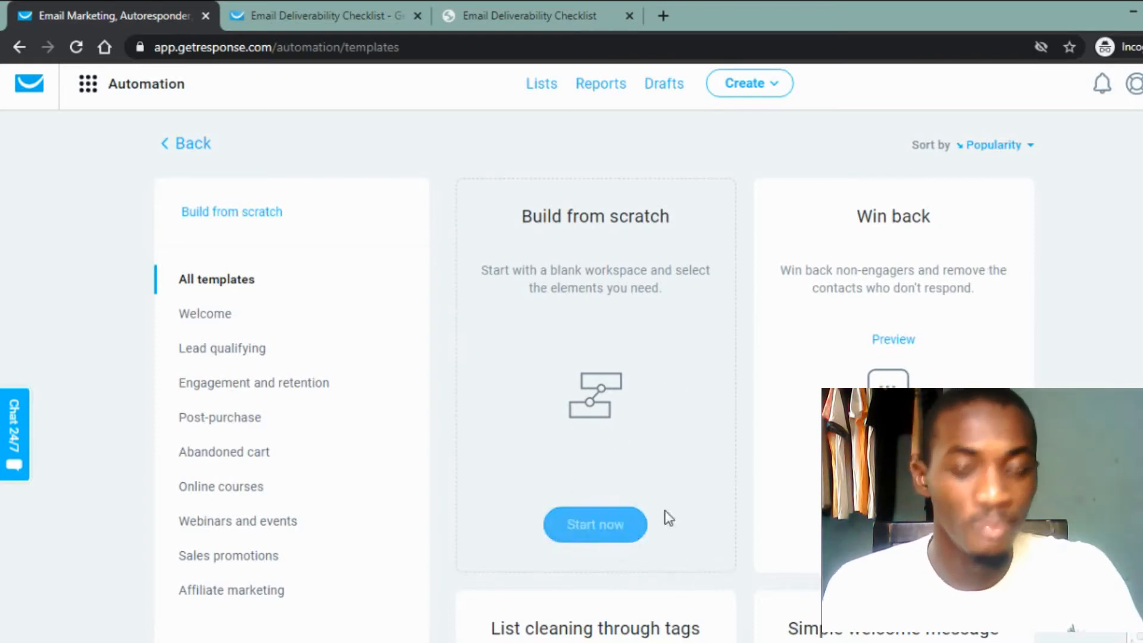
pyautogui.click(581, 536)
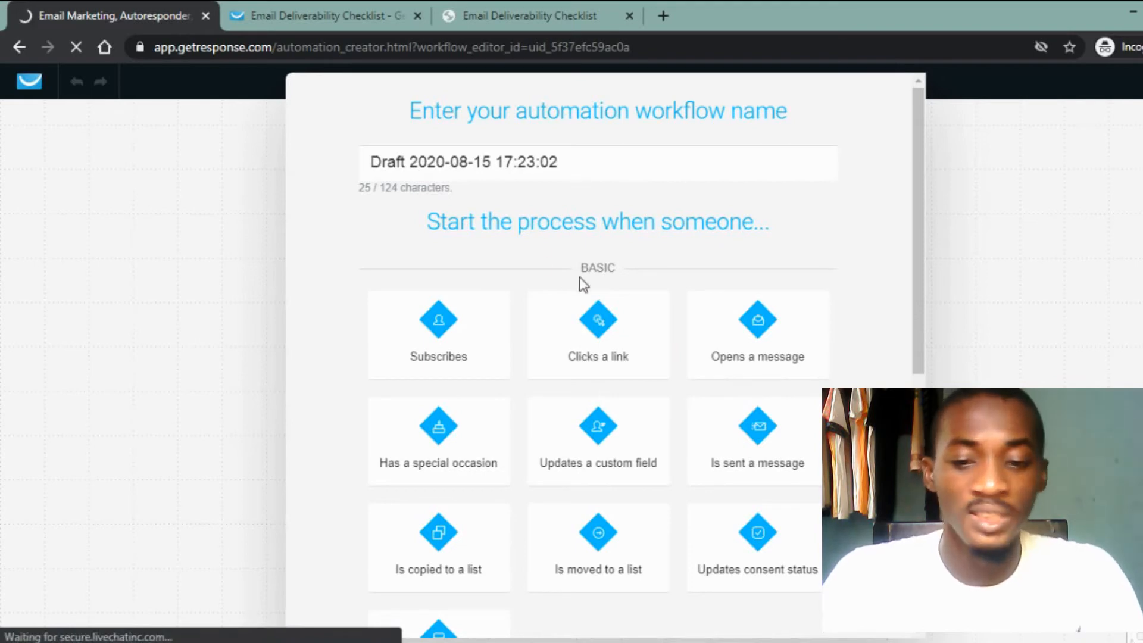
# Name the workflow "youtube workflow" and make it start when someone subscribes.
pyautogui.click(570, 168)
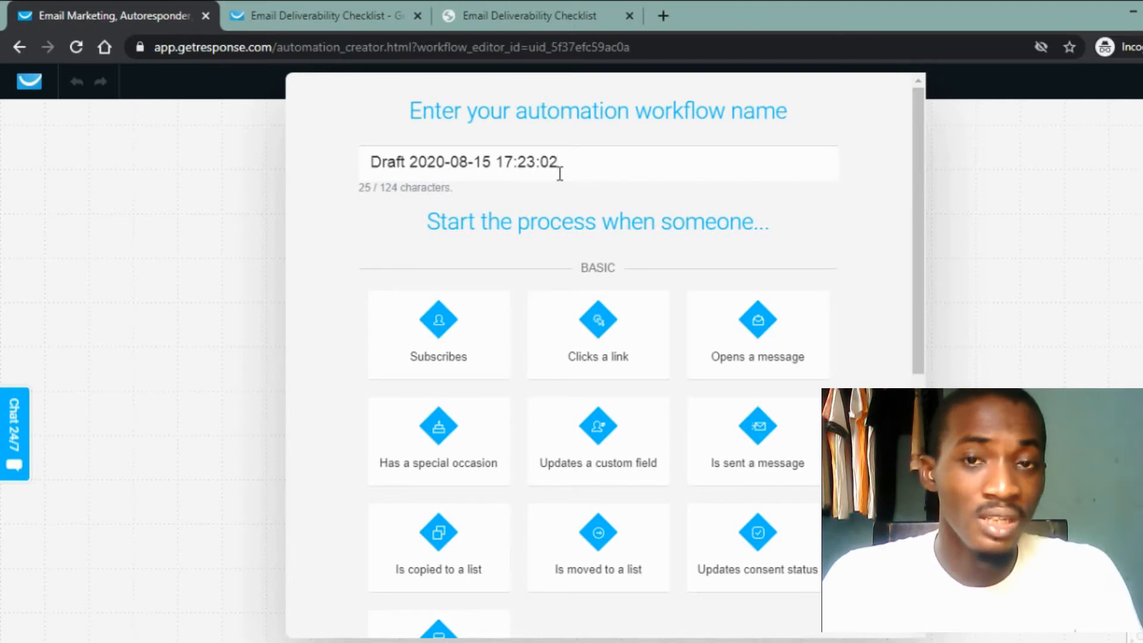
pyautogui.tripleClick(560, 173)
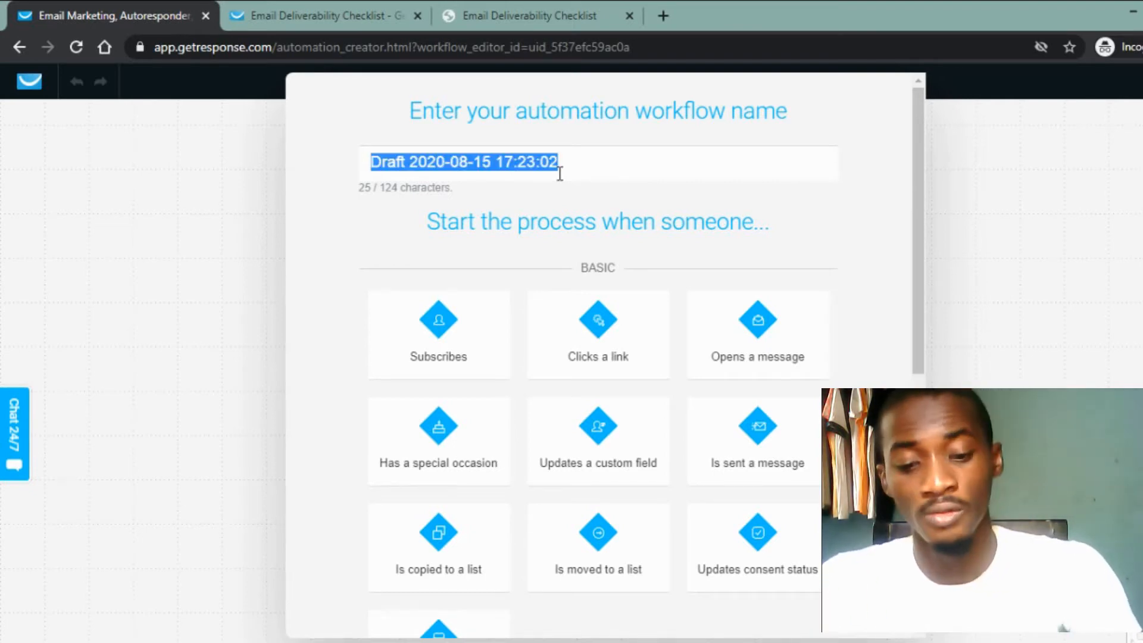
pyautogui.write('youtube workflow')
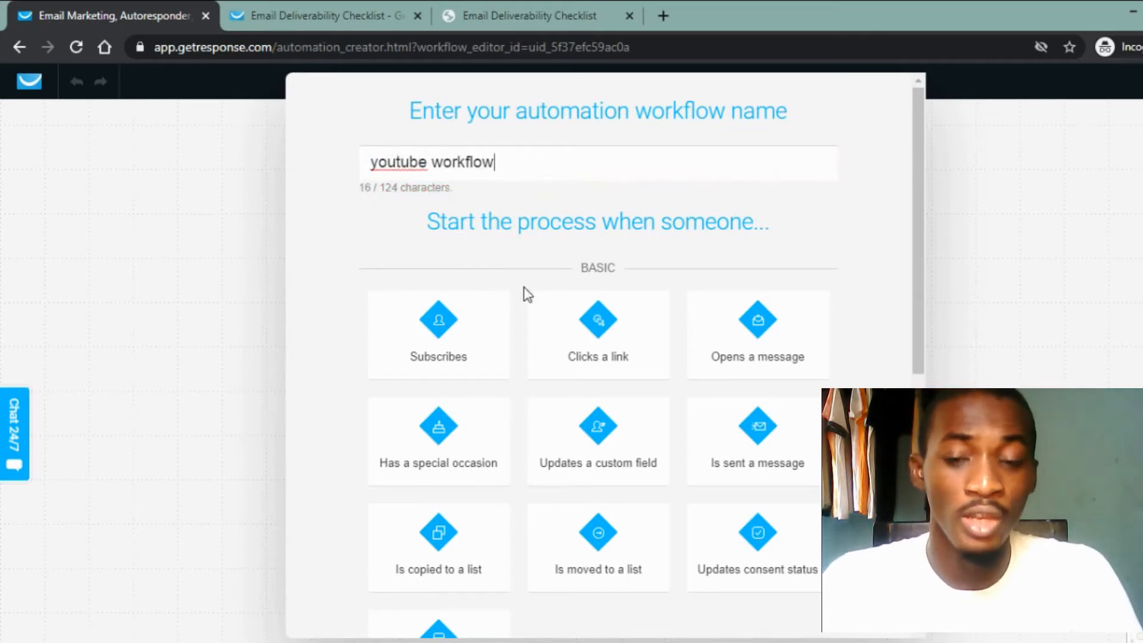
pyautogui.click(442, 358)
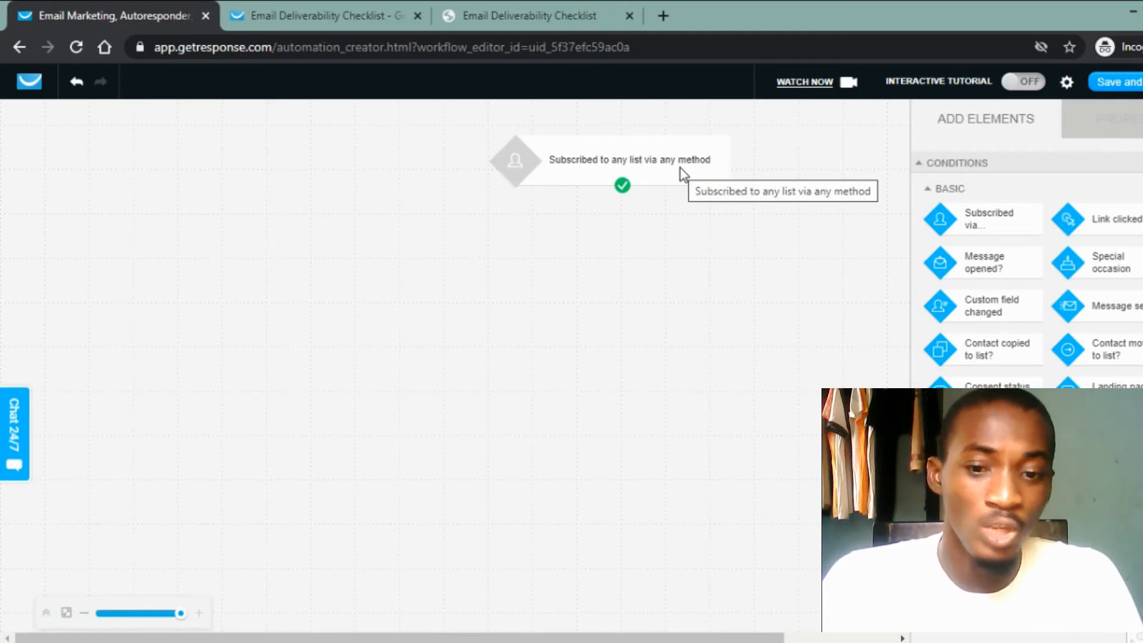
# Restrict the workflow's subscription condition to the specific list lp_training.
pyautogui.click(610, 173)
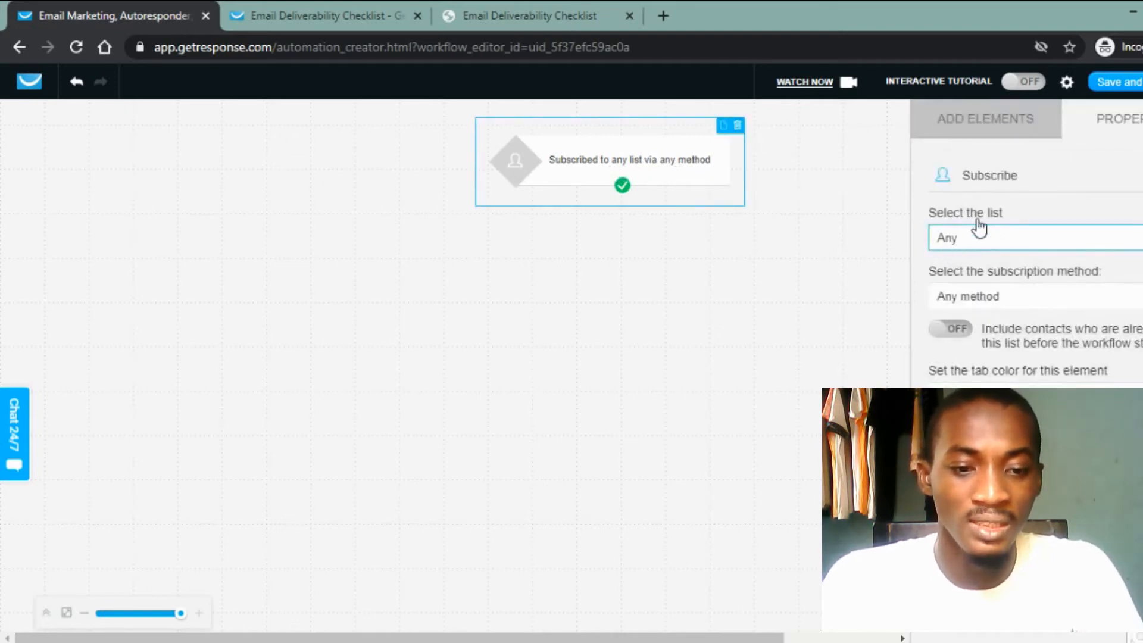
pyautogui.click(981, 253)
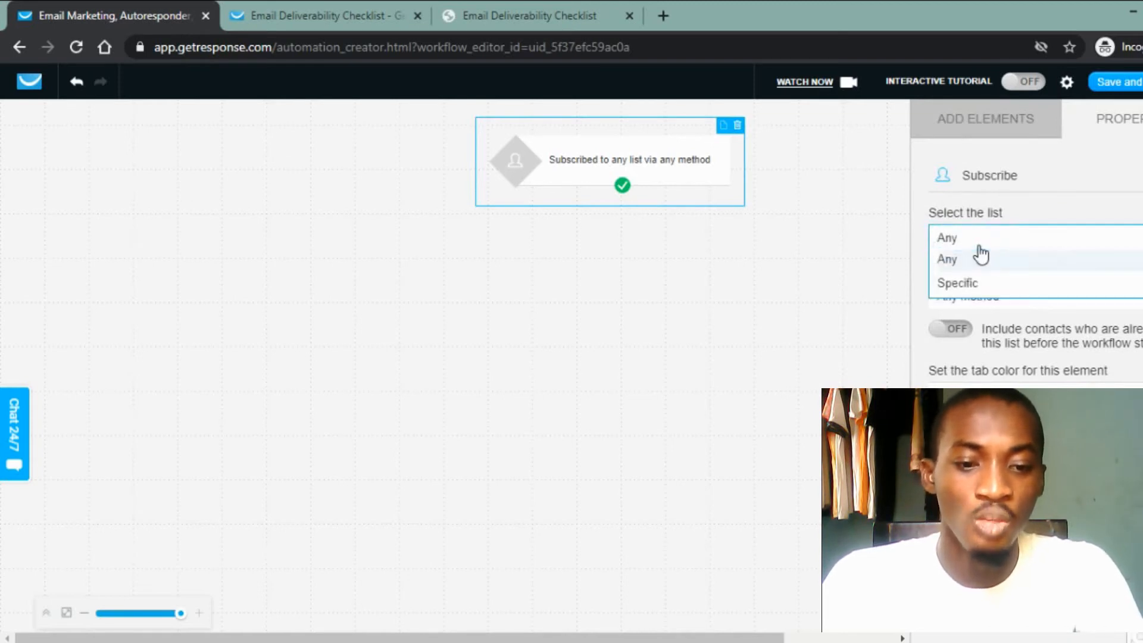
pyautogui.click(972, 284)
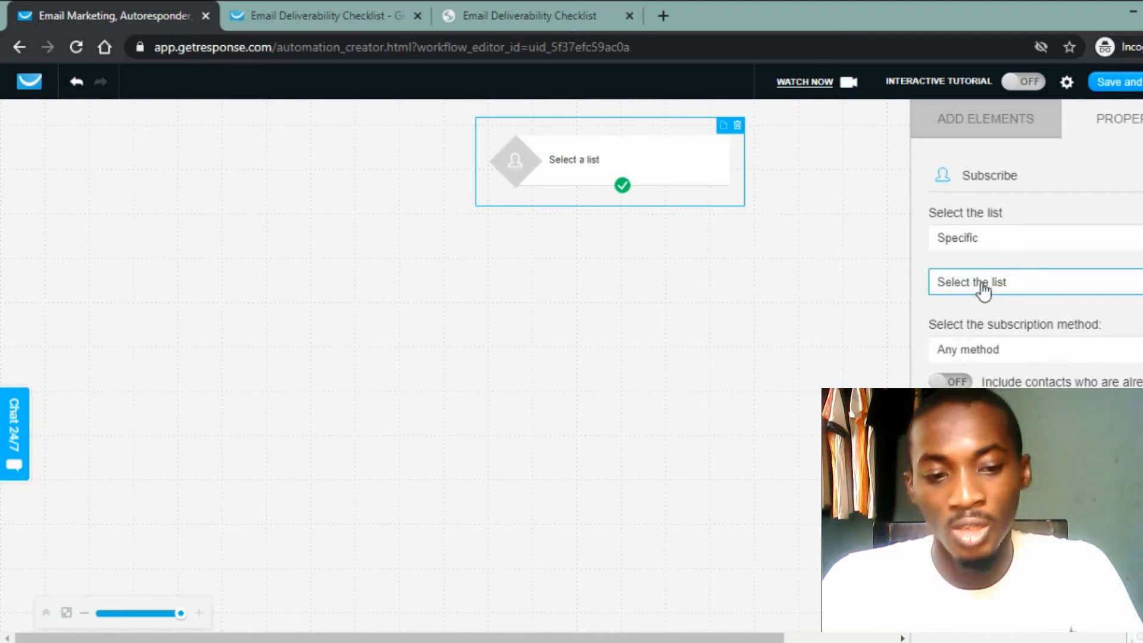
pyautogui.click(983, 285)
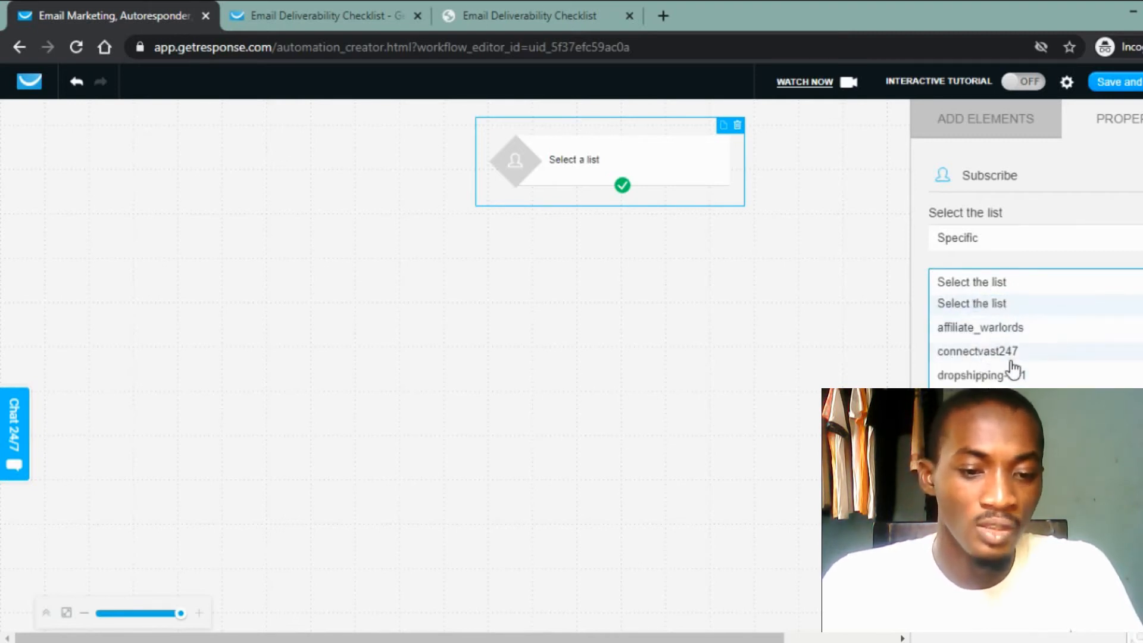
pyautogui.click(1012, 402)
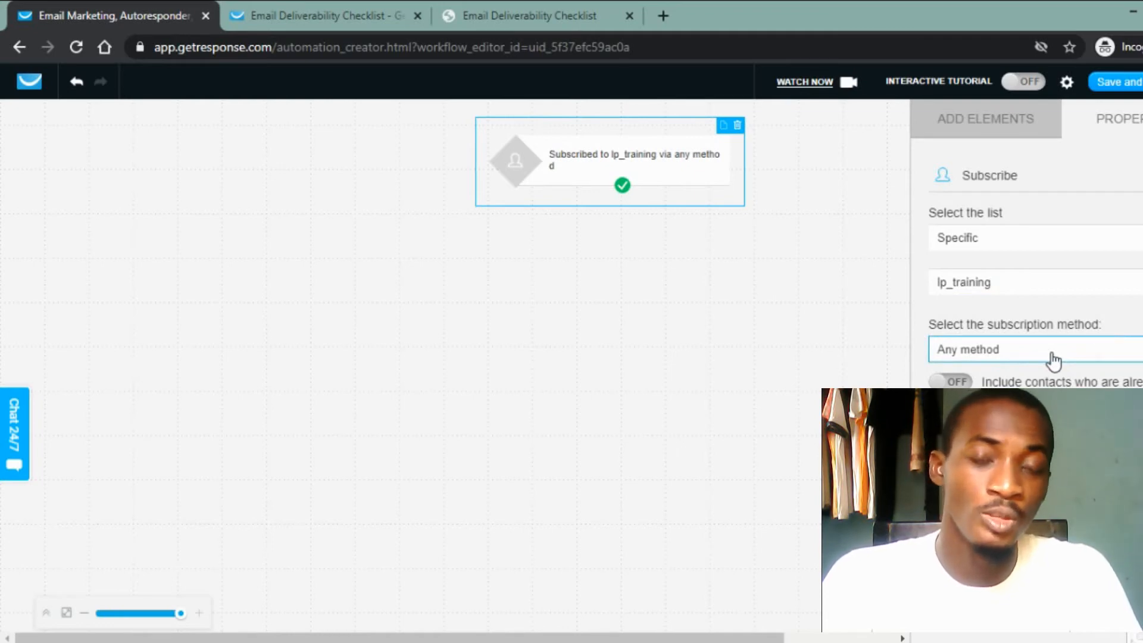
# Limit the subscription condition to sign-ups through the specific form "Webform - 12.08.2020".
pyautogui.click(987, 356)
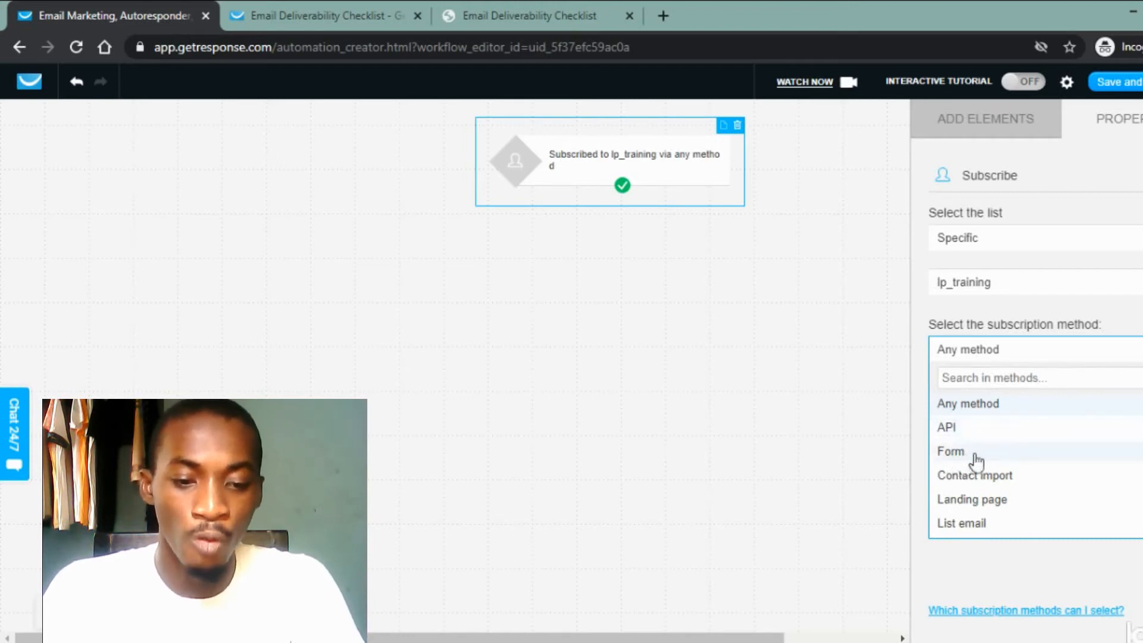
pyautogui.scroll(-1, 994, 486)
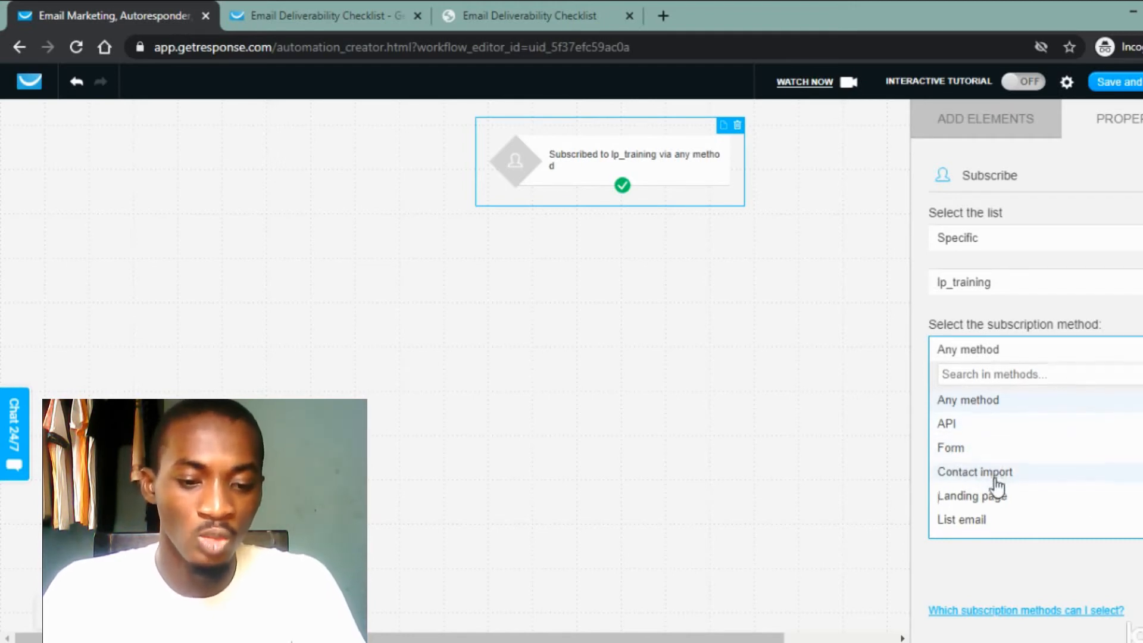
pyautogui.scroll(-2, 997, 487)
pyautogui.scroll(3, 997, 487)
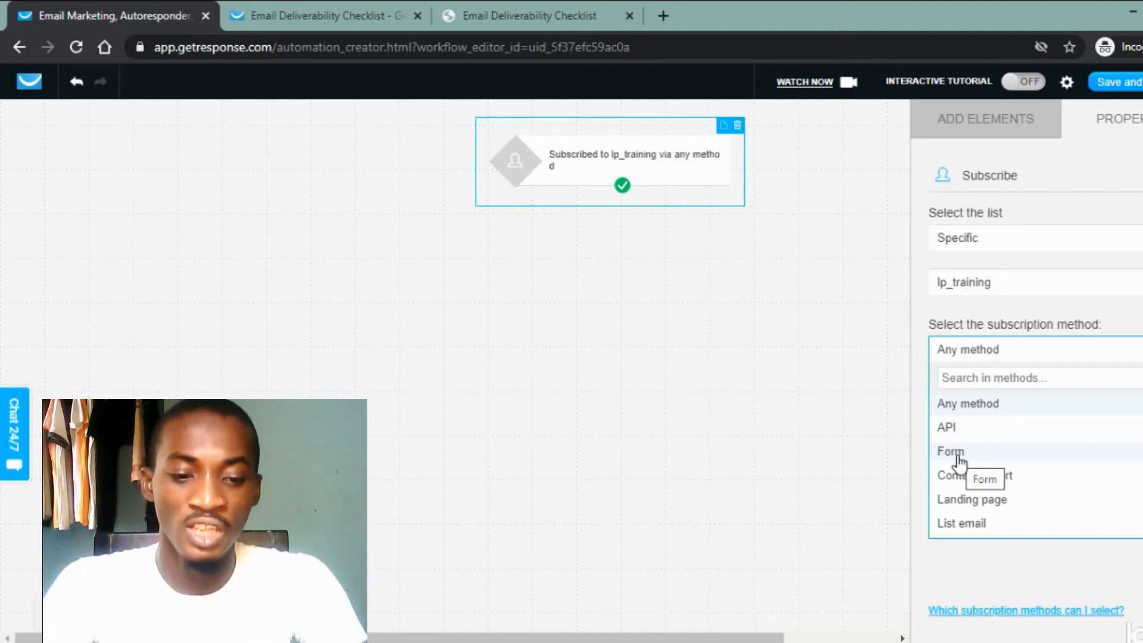
pyautogui.click(957, 455)
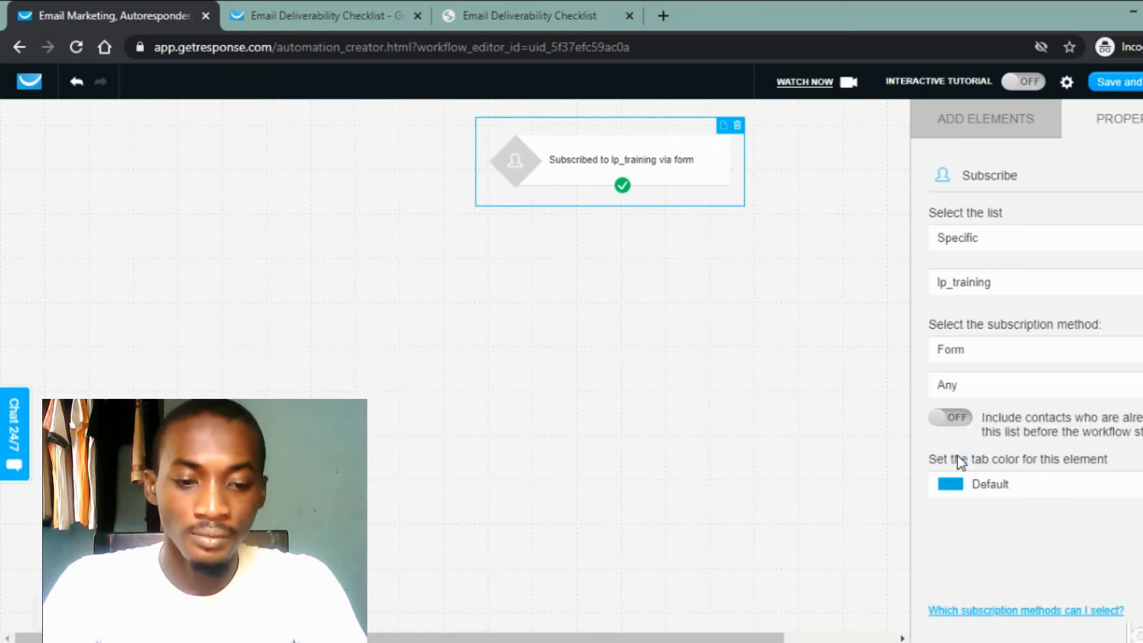
pyautogui.click(1033, 393)
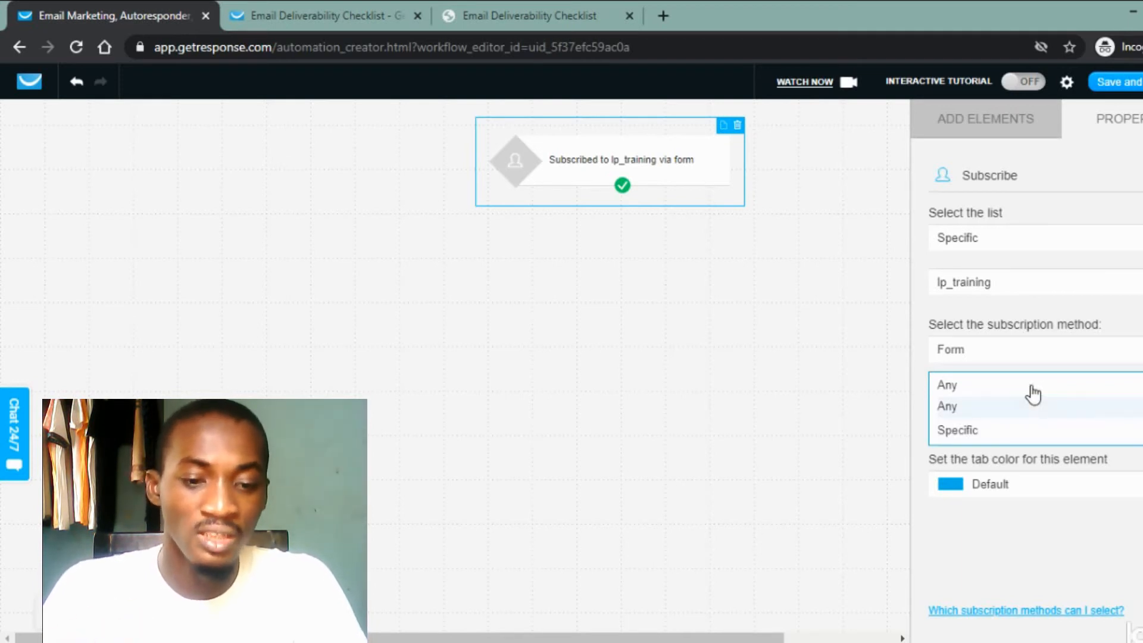
pyautogui.click(965, 435)
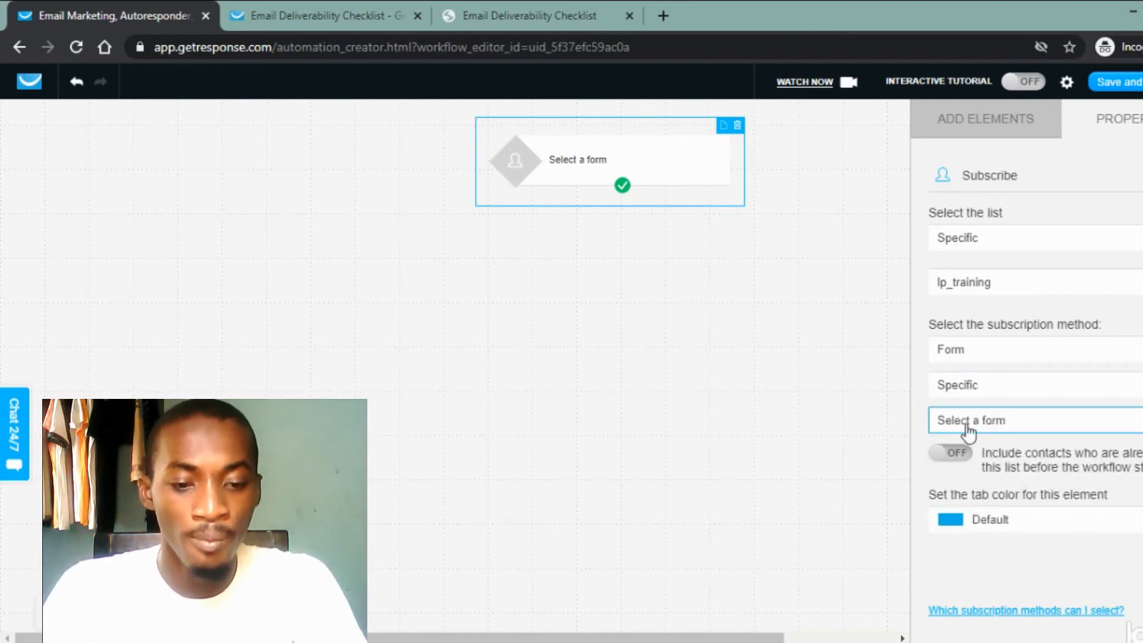
pyautogui.click(969, 433)
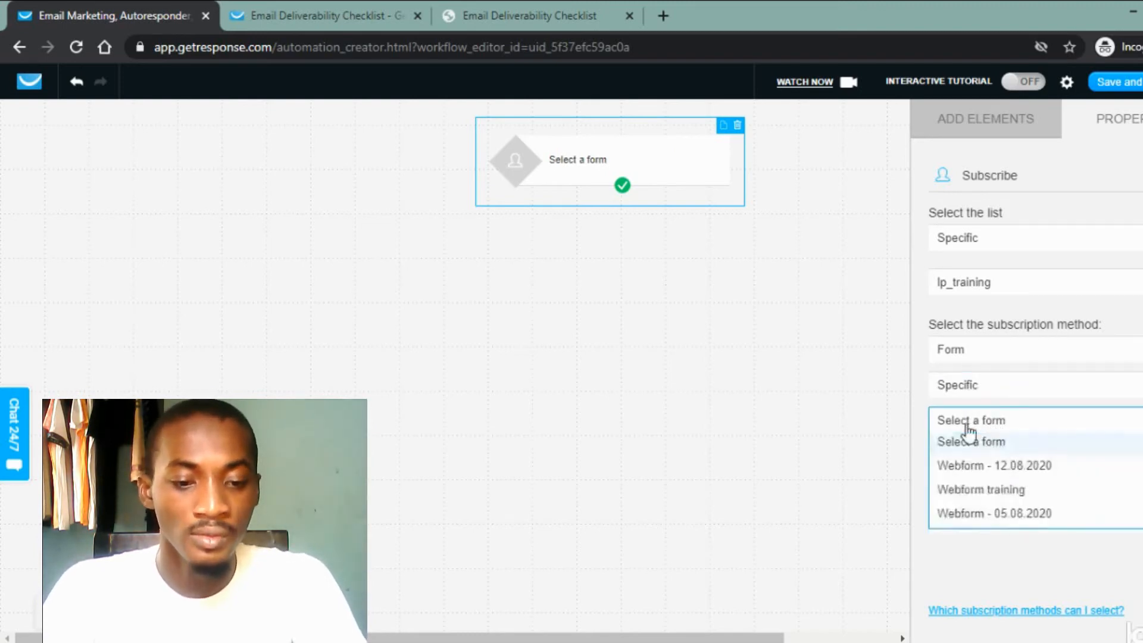
pyautogui.click(1000, 468)
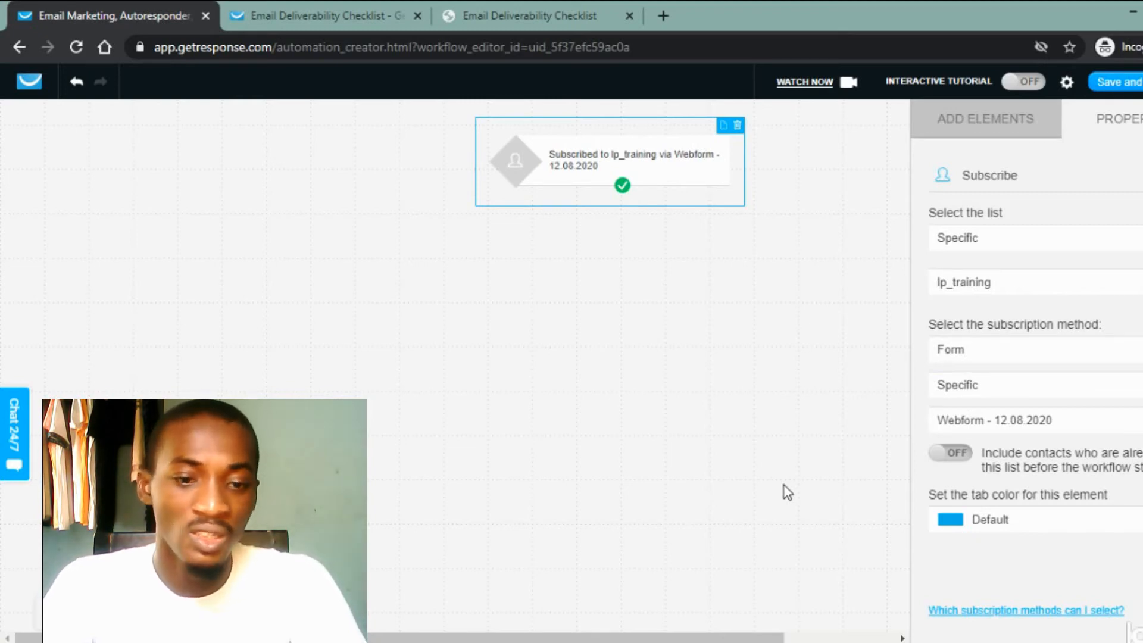
# Add a Send message action below the subscription condition and connect the condition's positive output to it.
pyautogui.click(967, 122)
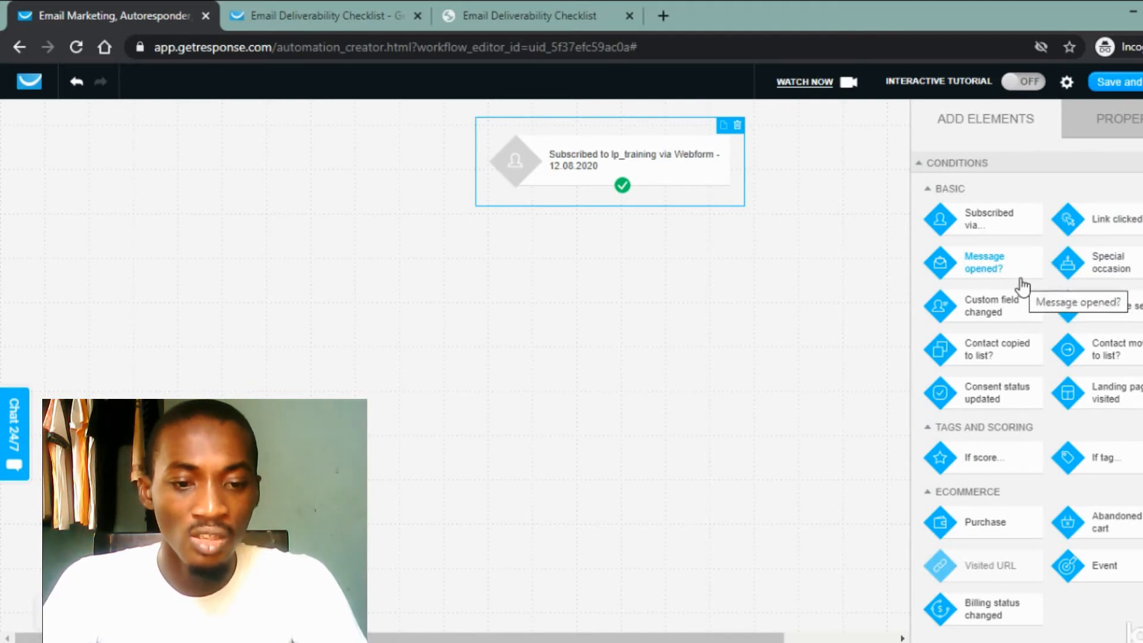
pyautogui.scroll(-3, 1023, 287)
pyautogui.scroll(-3, 1022, 288)
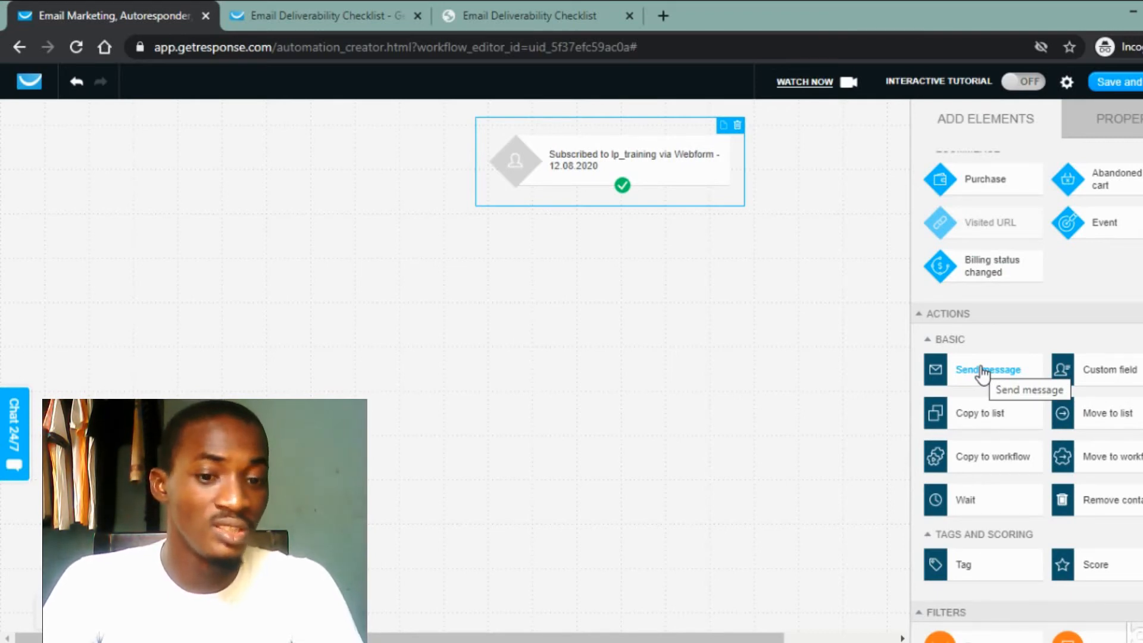
pyautogui.moveTo(982, 372); pyautogui.dragTo(717, 324)
pyautogui.moveTo(592, 286); pyautogui.dragTo(625, 294)
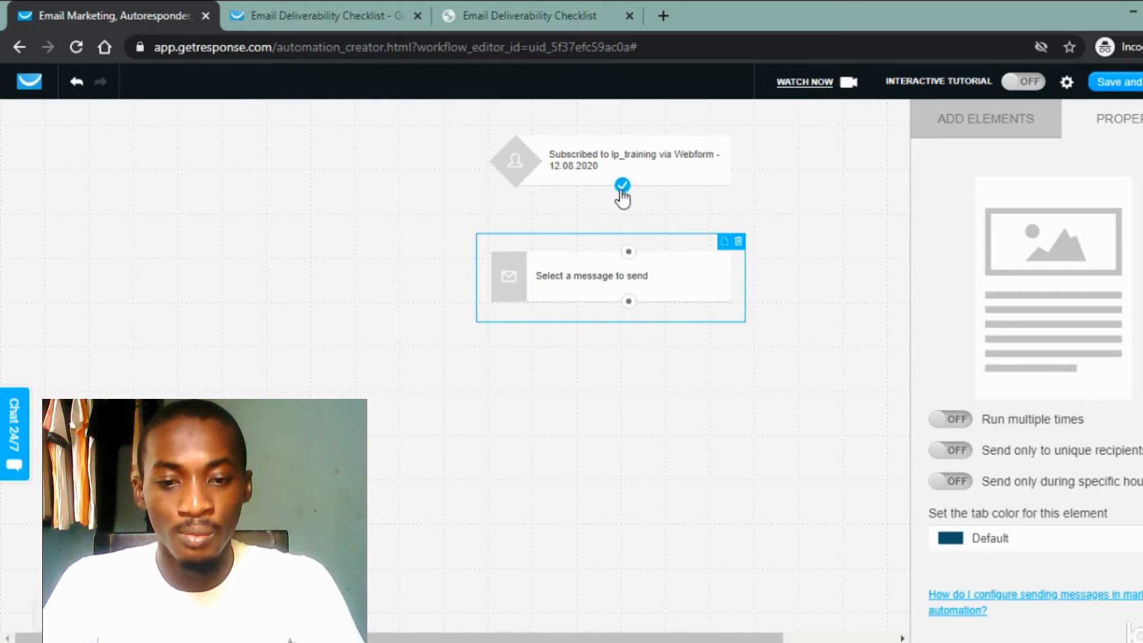
pyautogui.moveTo(621, 191); pyautogui.dragTo(628, 255)
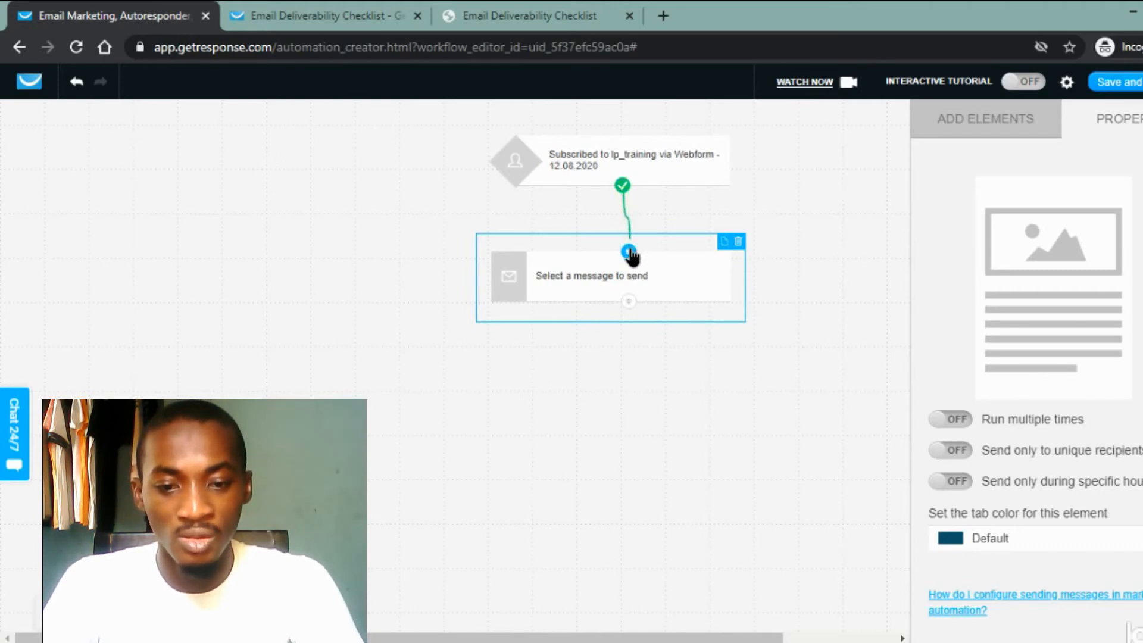
# Set the Send message action to send the automation message "youtube test".
pyautogui.click(621, 285)
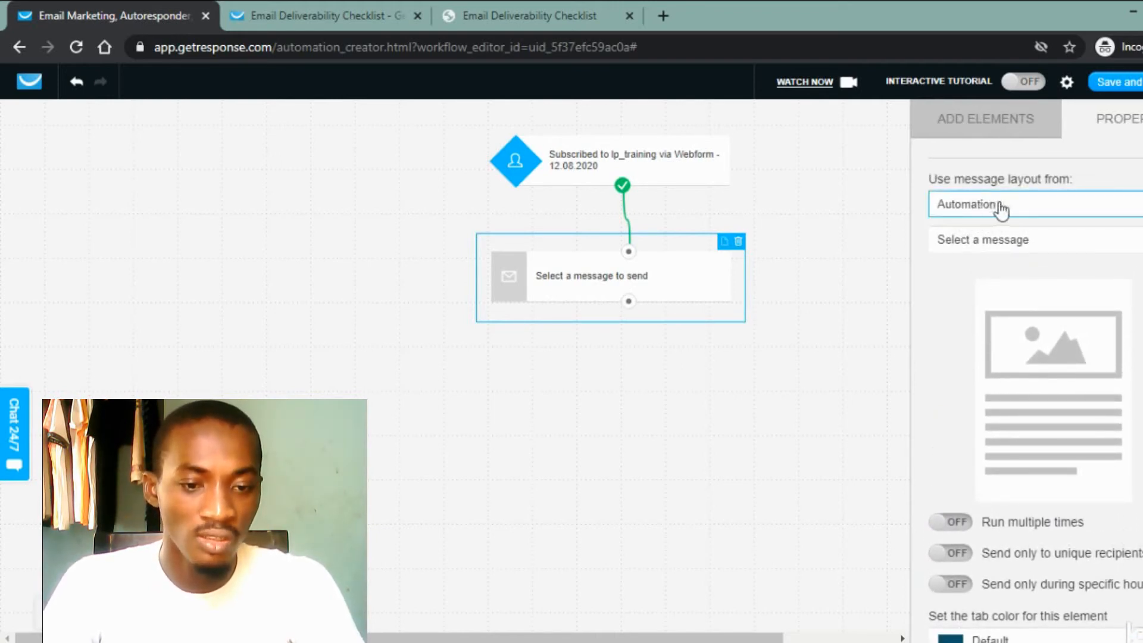
pyautogui.click(974, 250)
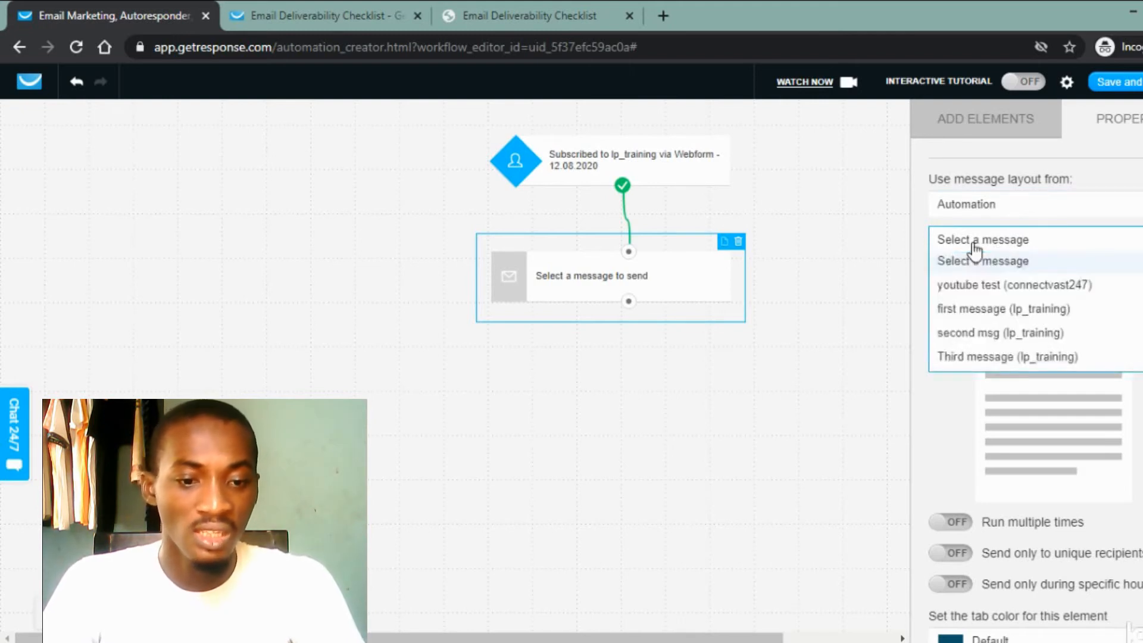
pyautogui.click(982, 290)
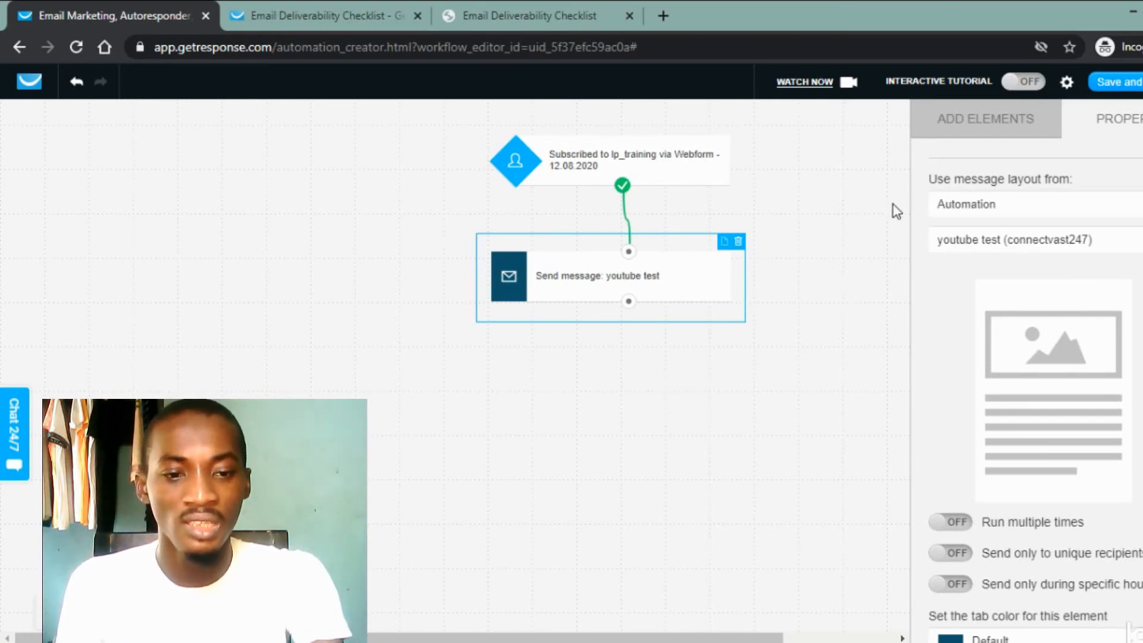
# Add a Message opened? condition below the Send message action and link the action to it.
pyautogui.click(986, 124)
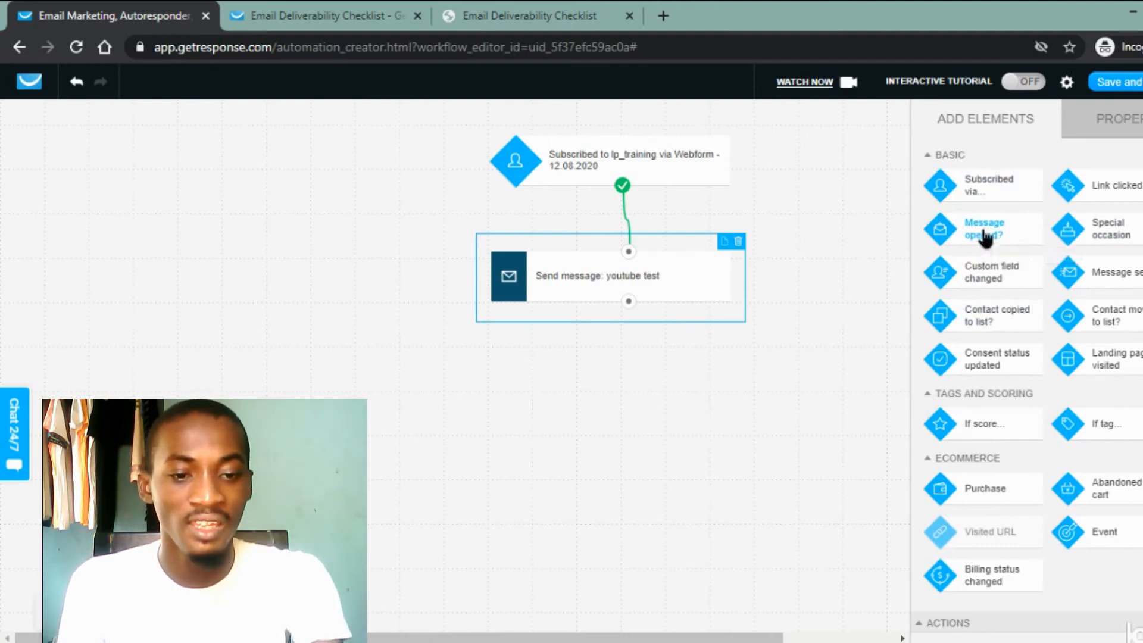
pyautogui.moveTo(985, 237); pyautogui.dragTo(616, 366)
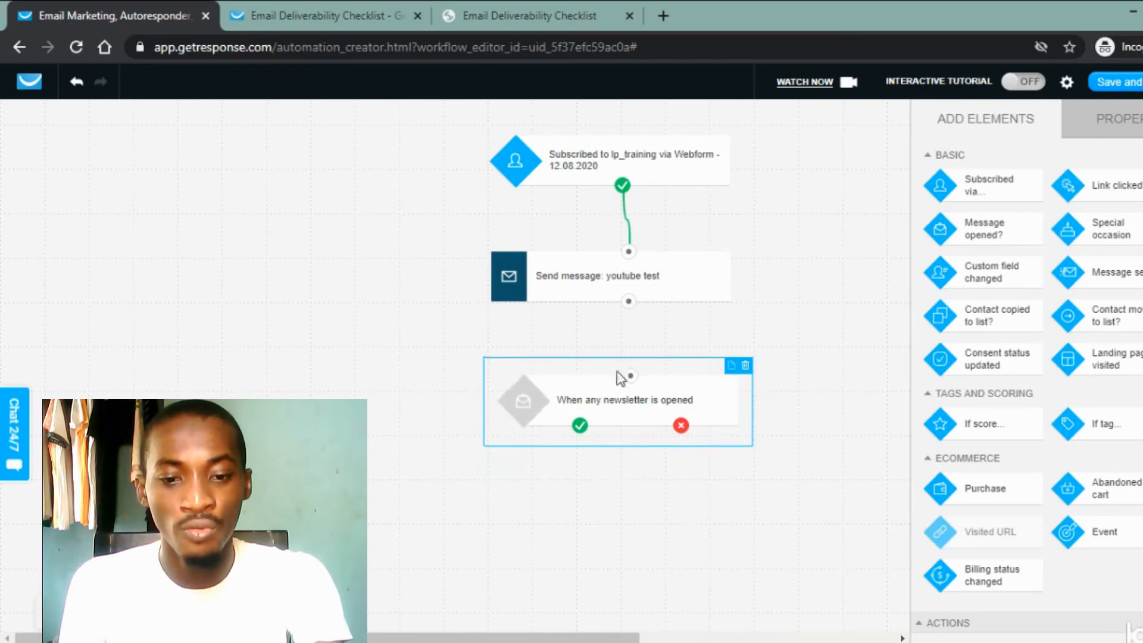
pyautogui.click(620, 376)
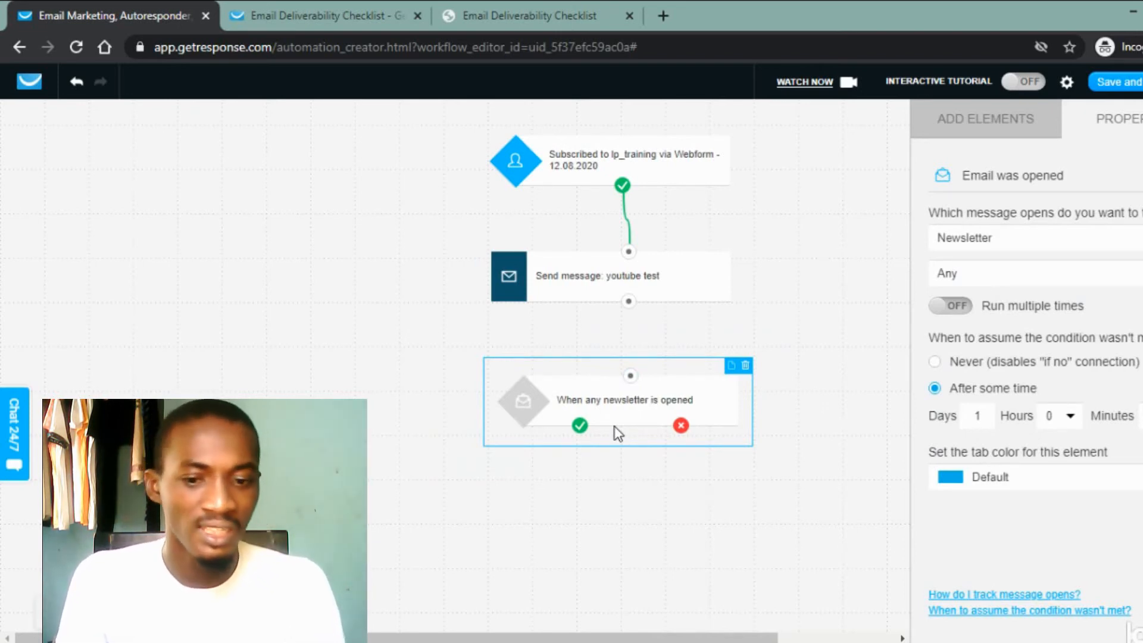
pyautogui.moveTo(629, 302); pyautogui.dragTo(628, 383)
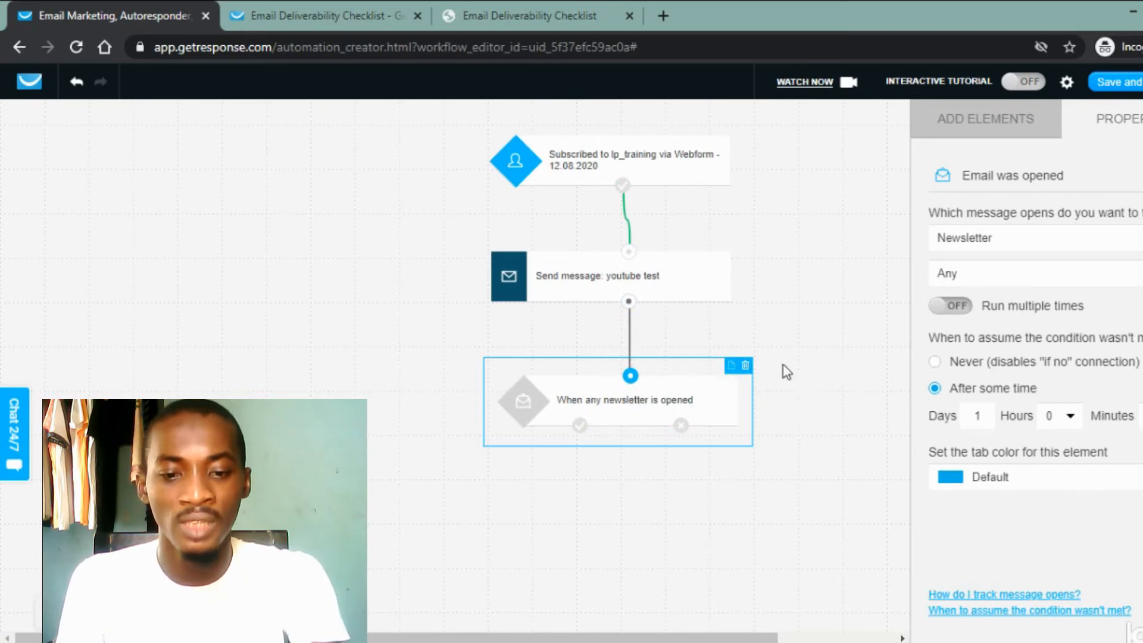
pyautogui.click(765, 417)
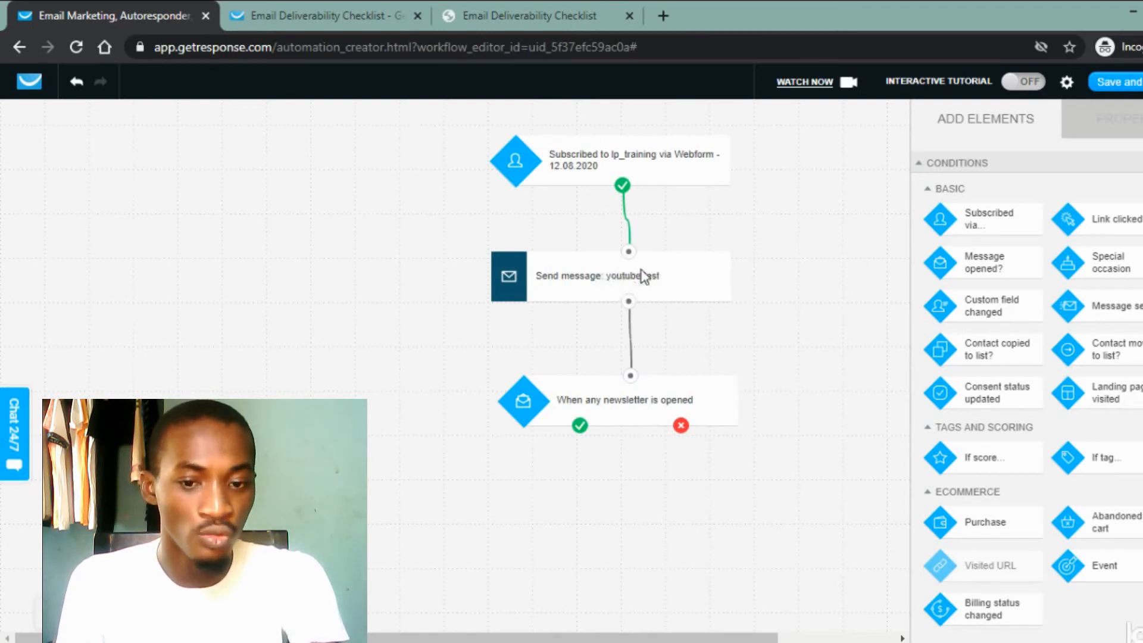
# Make the Message opened? condition track opens of the specific automation message "youtube test".
pyautogui.click(616, 404)
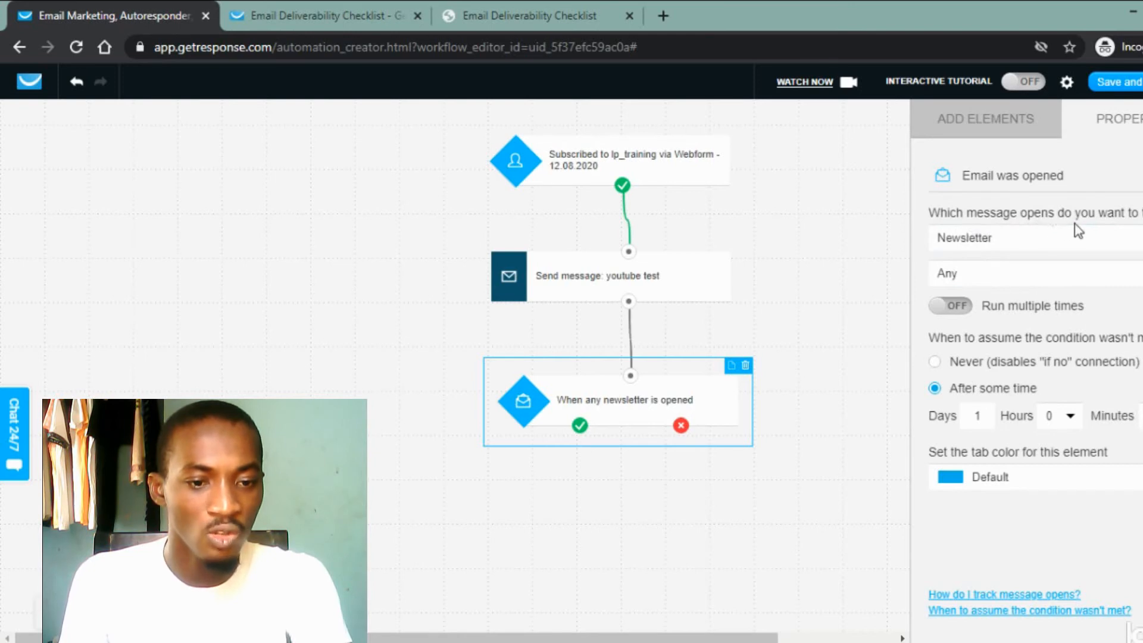
pyautogui.click(1043, 240)
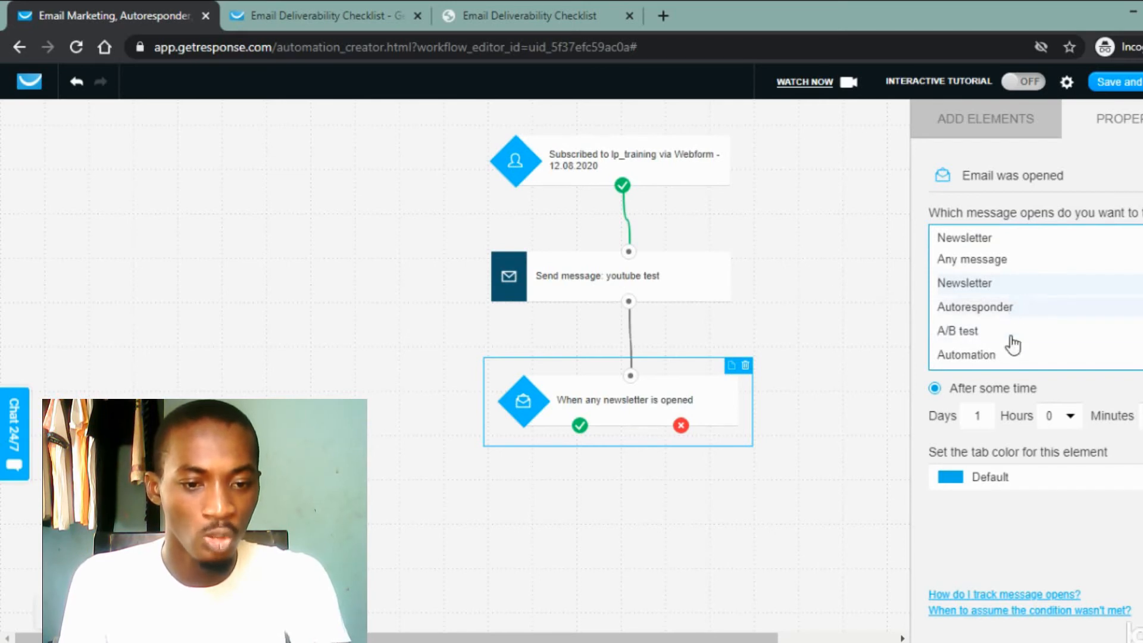
pyautogui.click(1008, 357)
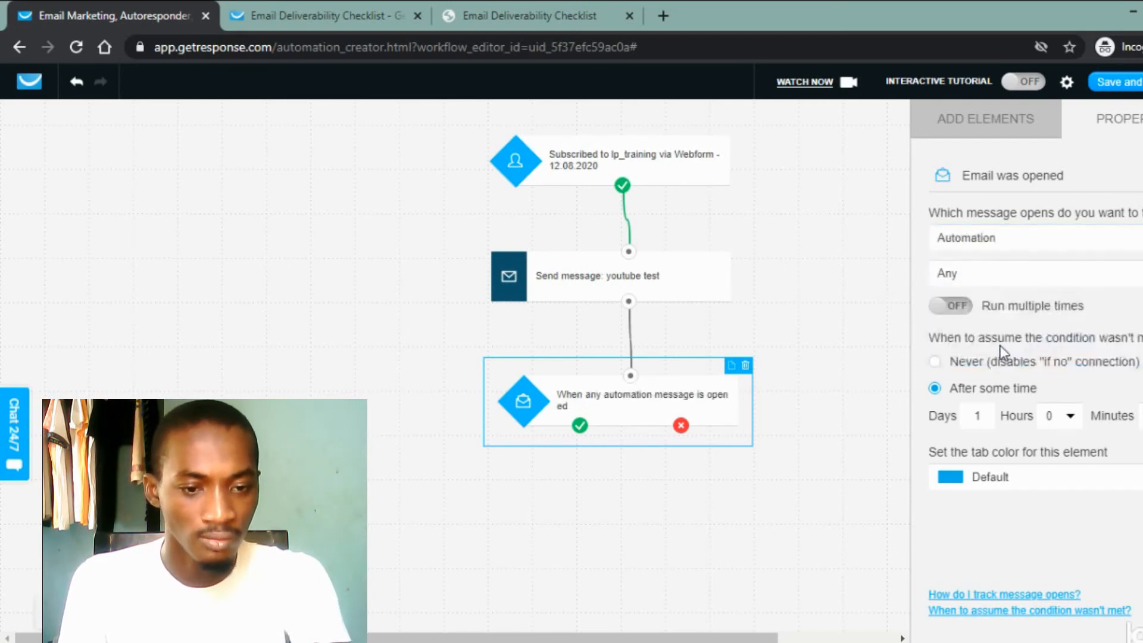
pyautogui.click(988, 281)
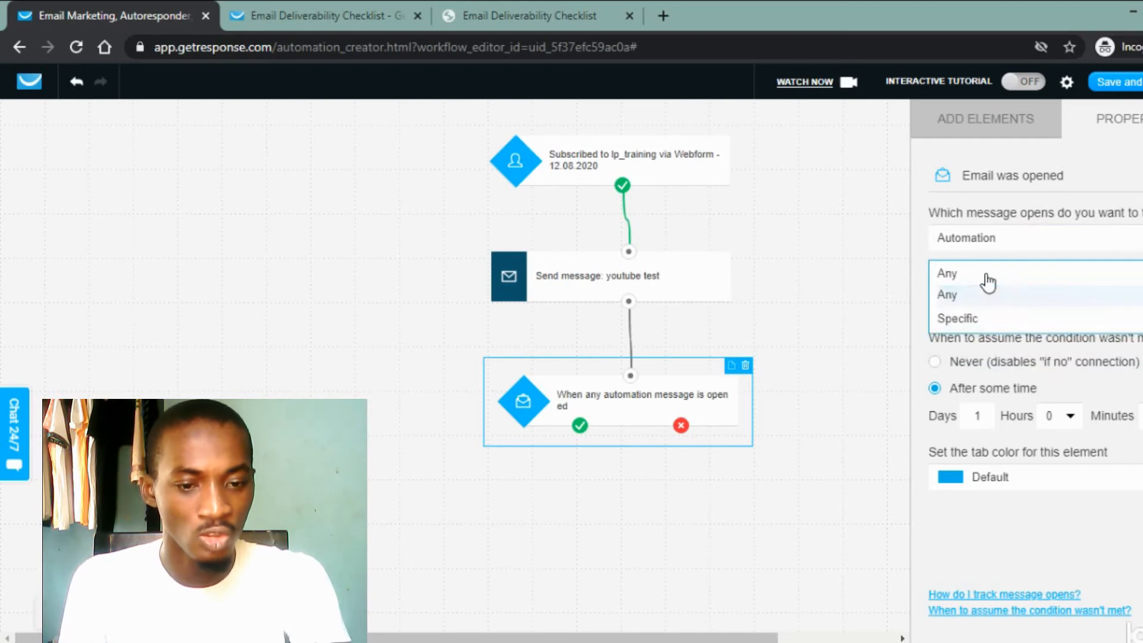
pyautogui.click(979, 320)
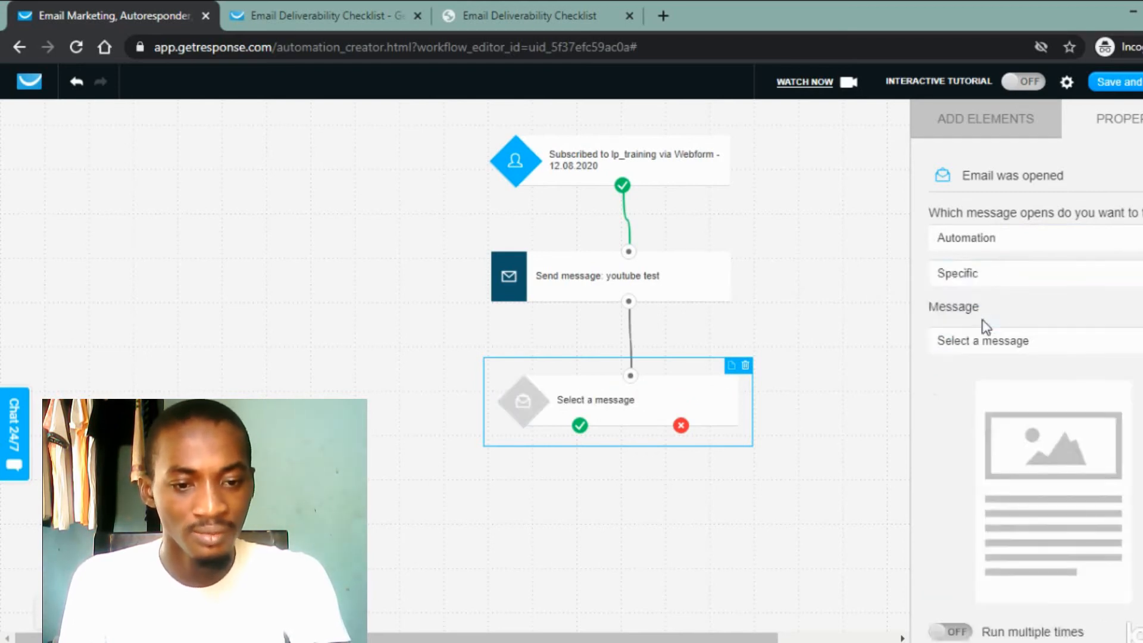
pyautogui.click(1001, 343)
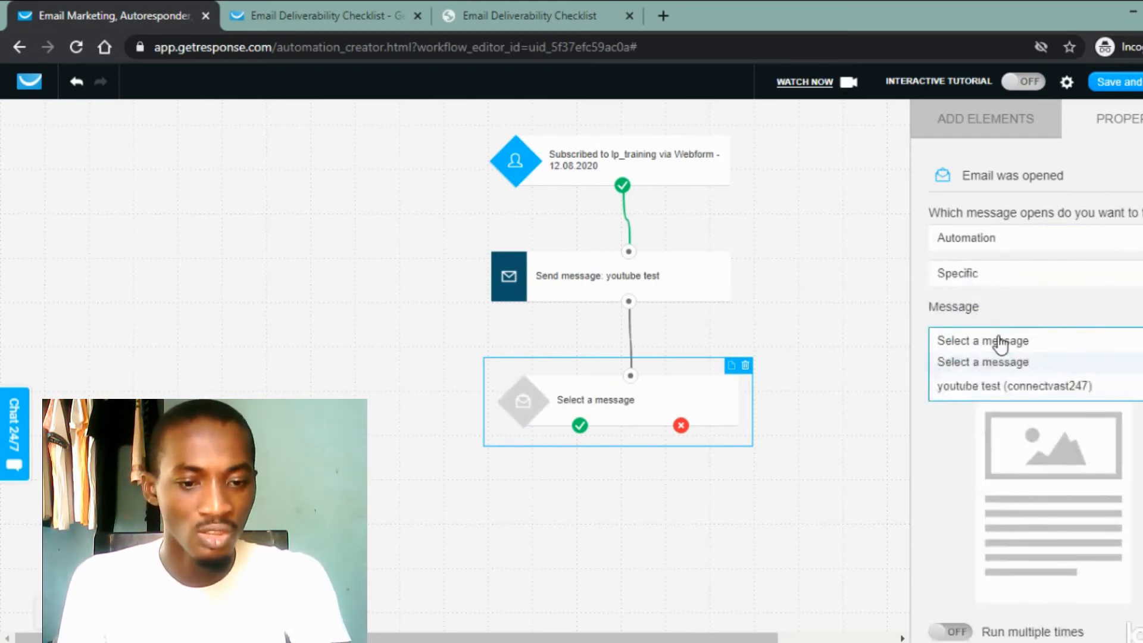
pyautogui.click(987, 387)
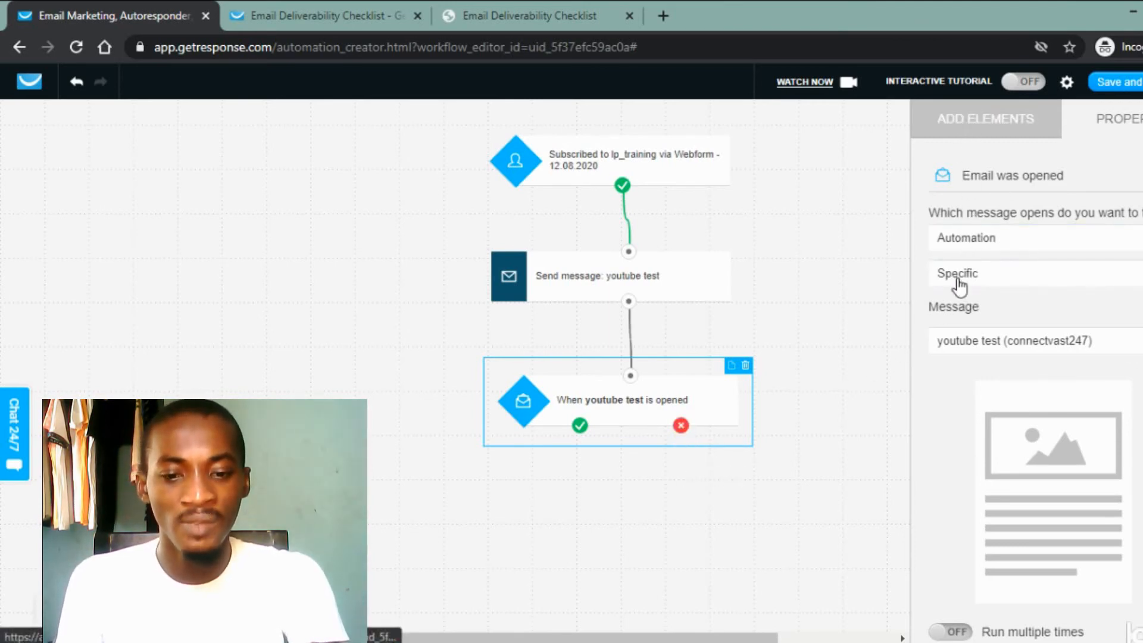
# Add a Wait action below the message-opened condition, connect it to the condition's positive output, and open its properties.
pyautogui.scroll(-2, 1058, 328)
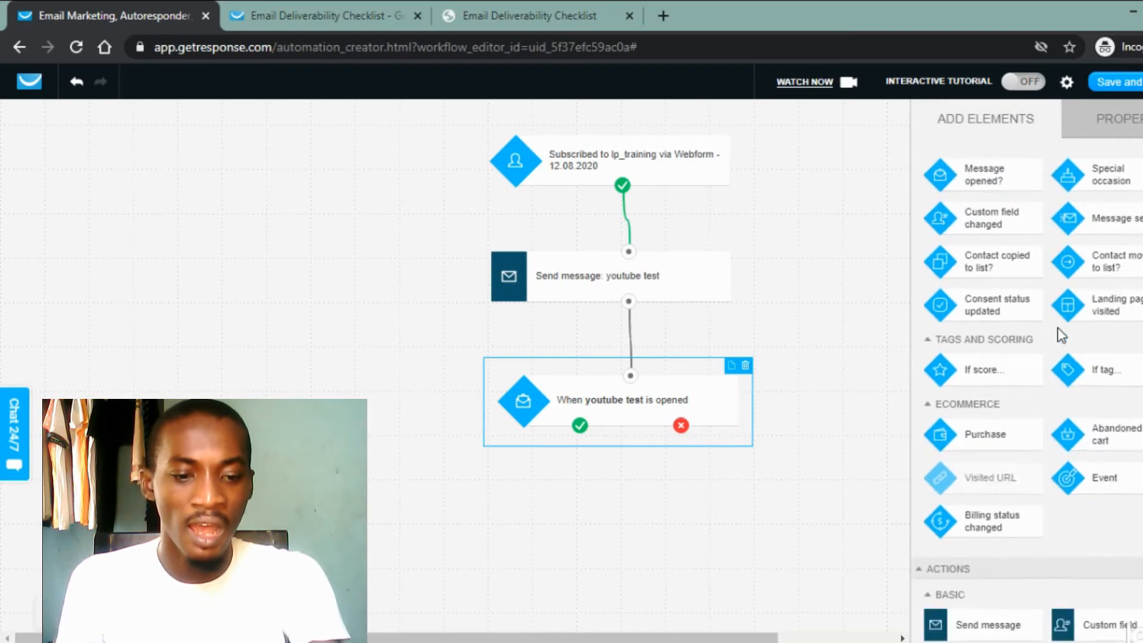
pyautogui.scroll(-5, 1058, 329)
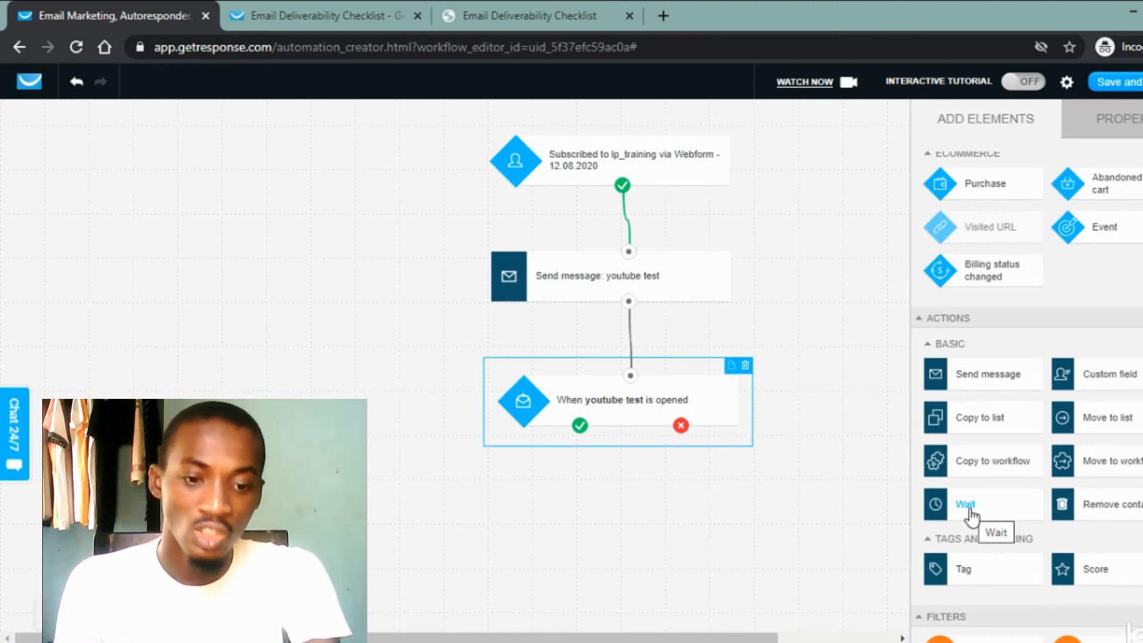
pyautogui.moveTo(971, 516); pyautogui.dragTo(541, 500)
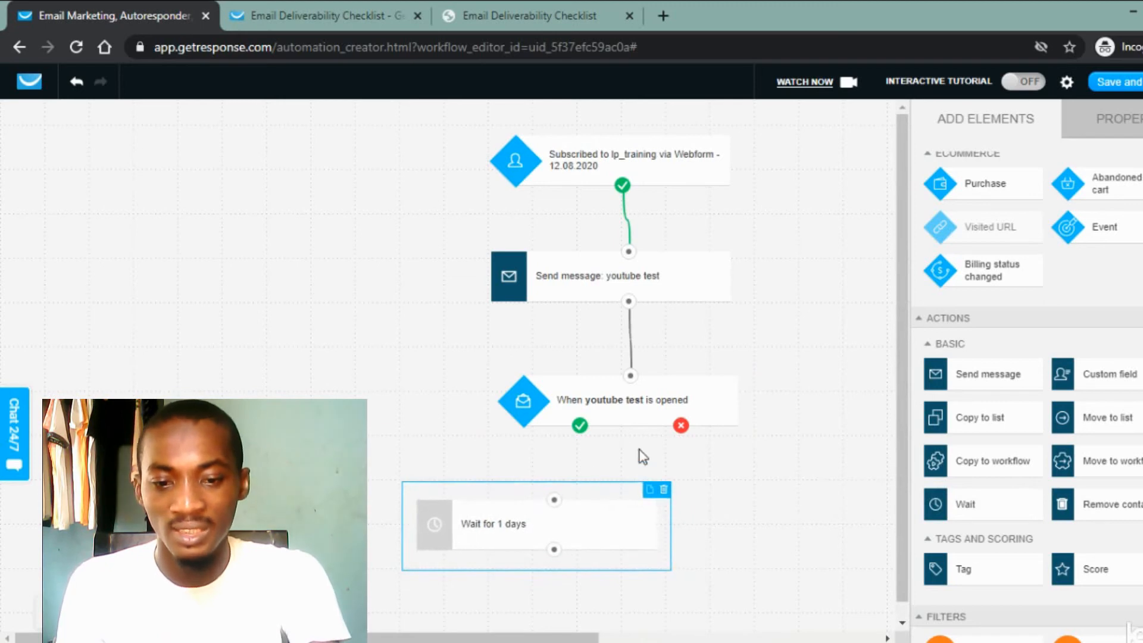
pyautogui.moveTo(581, 427); pyautogui.dragTo(556, 512)
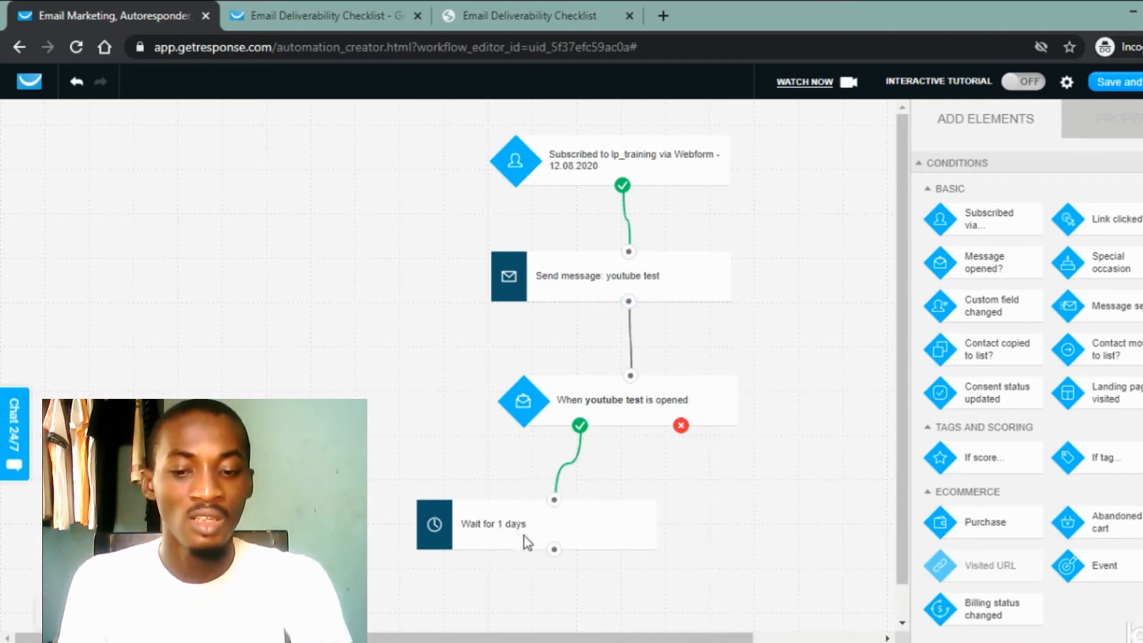
pyautogui.click(491, 530)
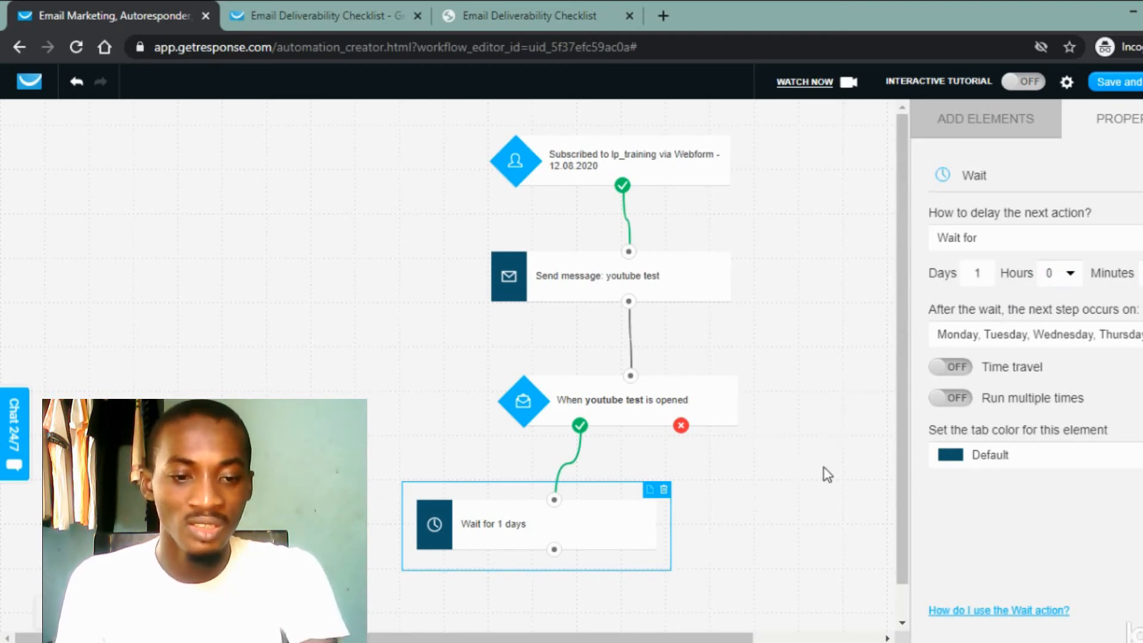
# Add a Send message action below the Wait action and connect the Wait output to it.
pyautogui.scroll(-1, 747, 470)
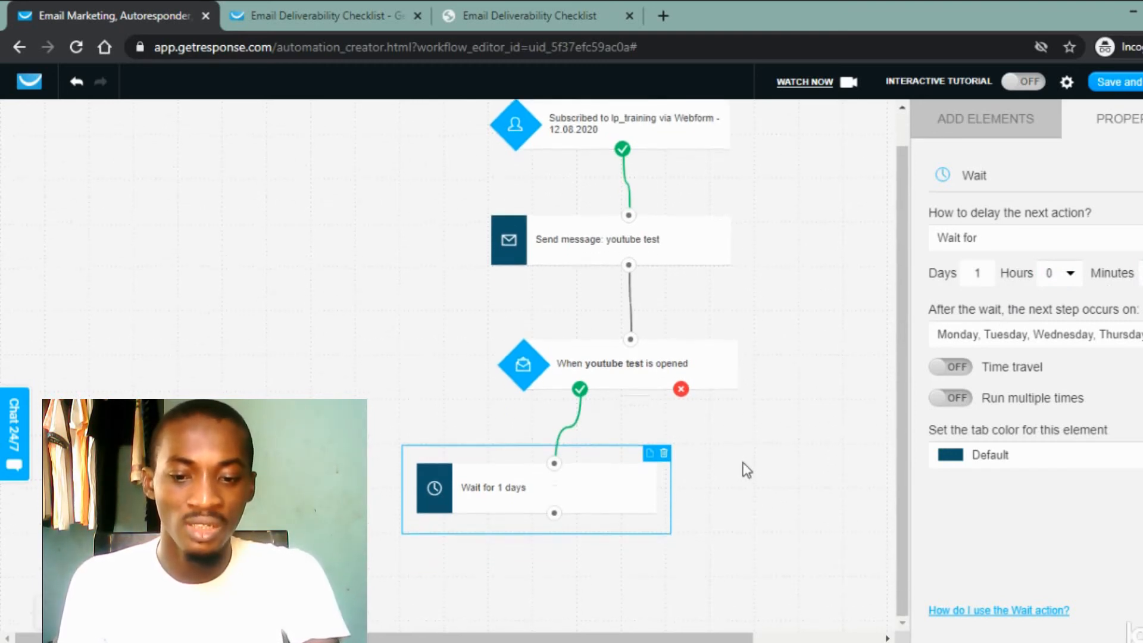
pyautogui.click(989, 138)
pyautogui.scroll(-5, 1004, 387)
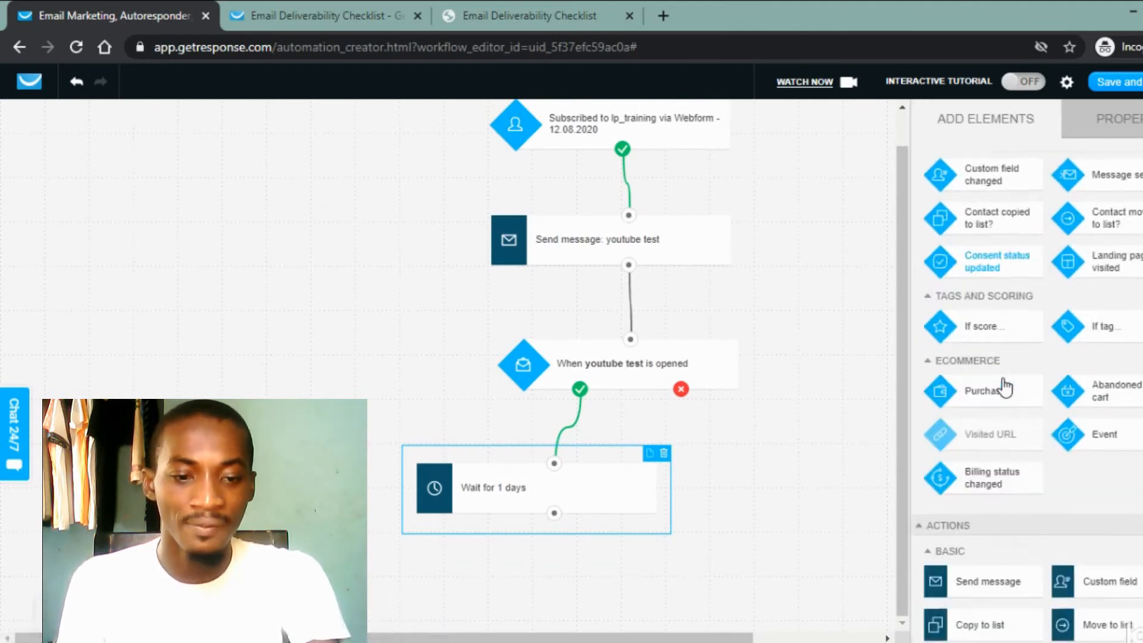
pyautogui.scroll(-1, 1003, 386)
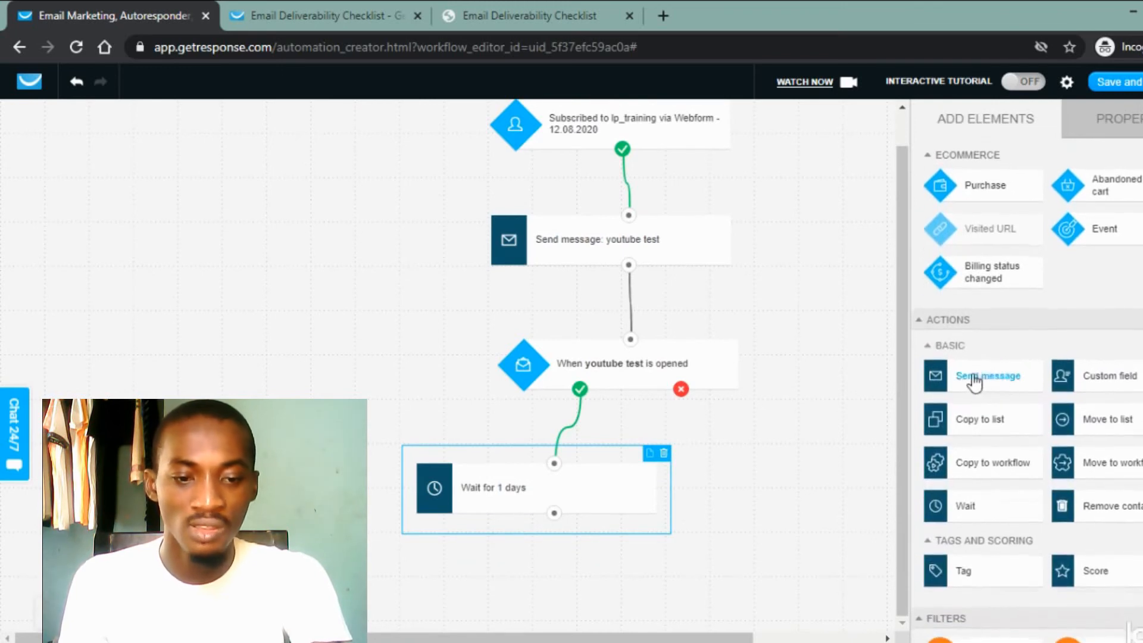
pyautogui.moveTo(976, 381); pyautogui.dragTo(531, 566)
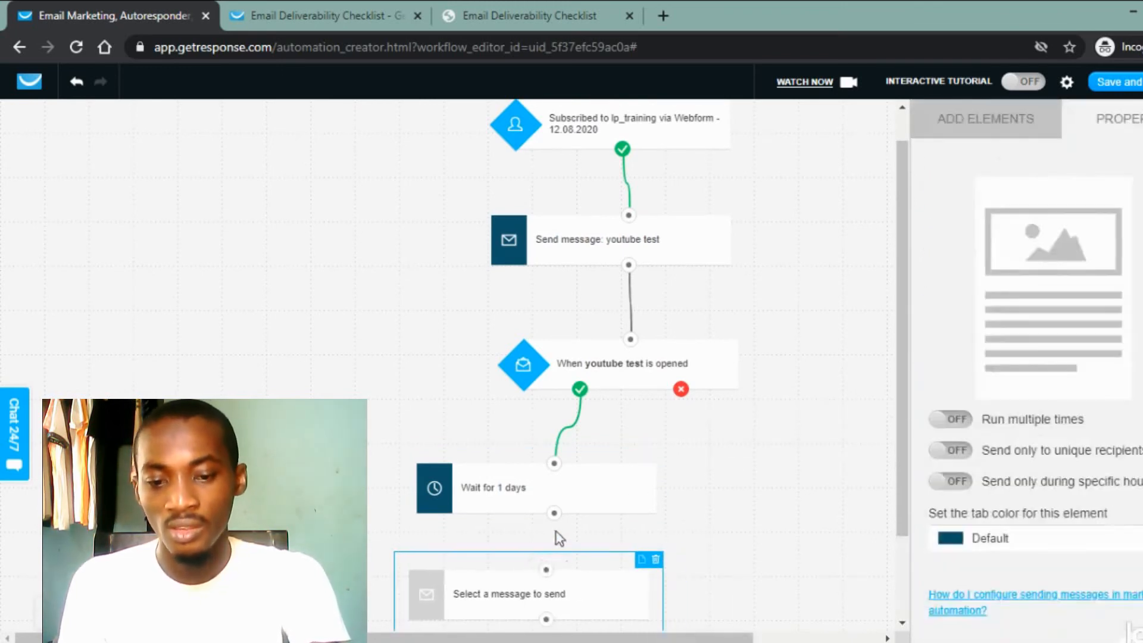
pyautogui.moveTo(553, 513); pyautogui.dragTo(548, 571)
pyautogui.click(651, 581)
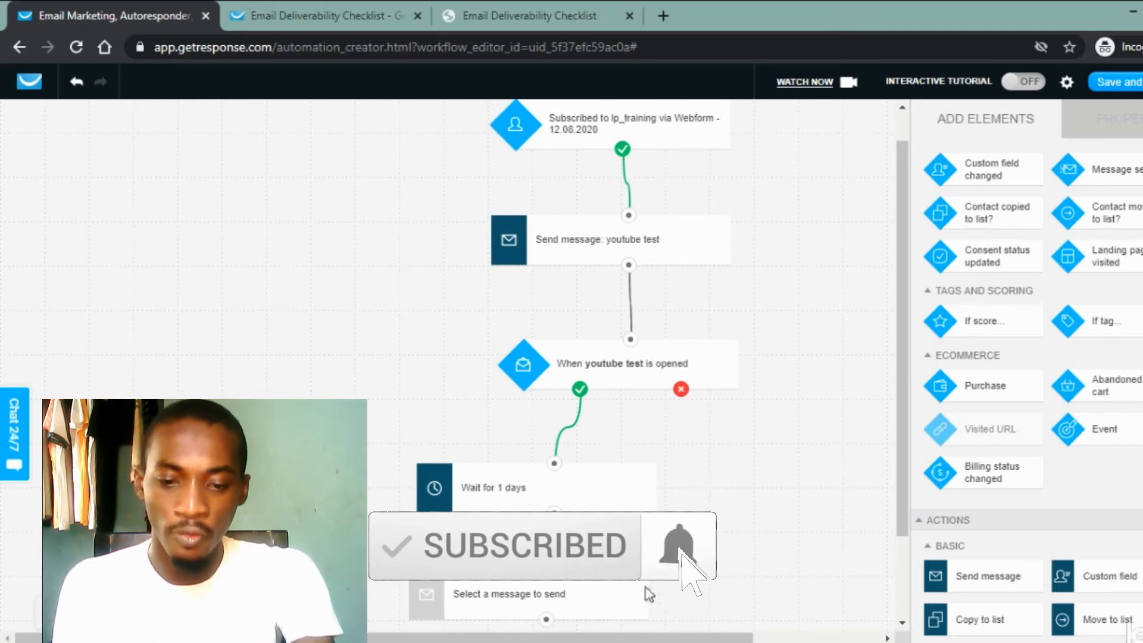
# Set the Send message action below the Wait action to send the automation message "youtube test".
pyautogui.click(552, 594)
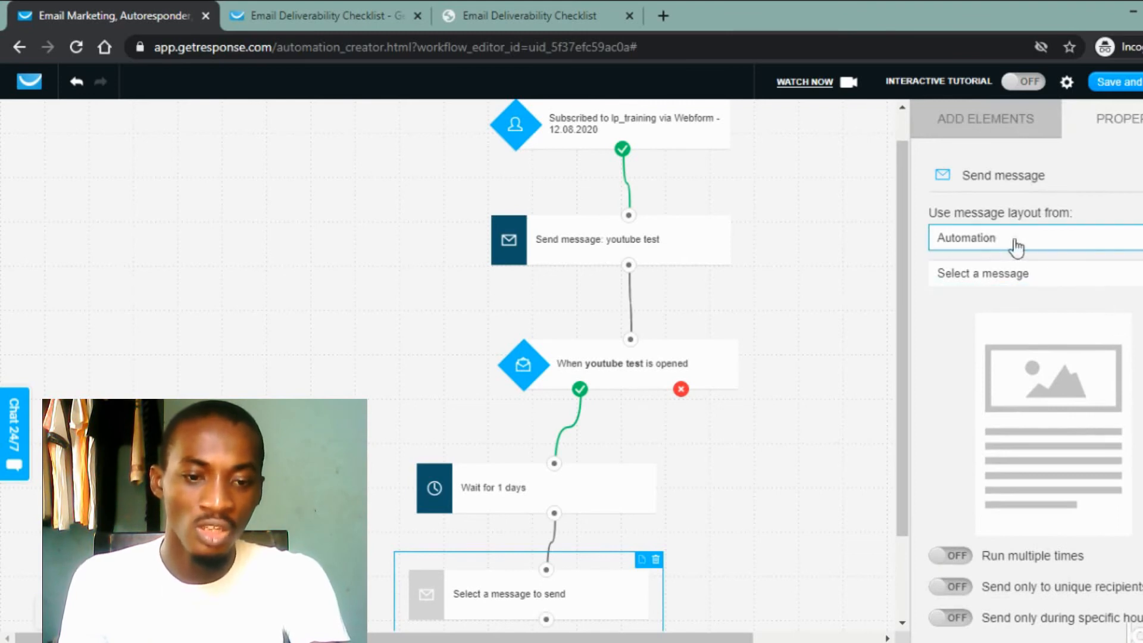
pyautogui.click(1005, 278)
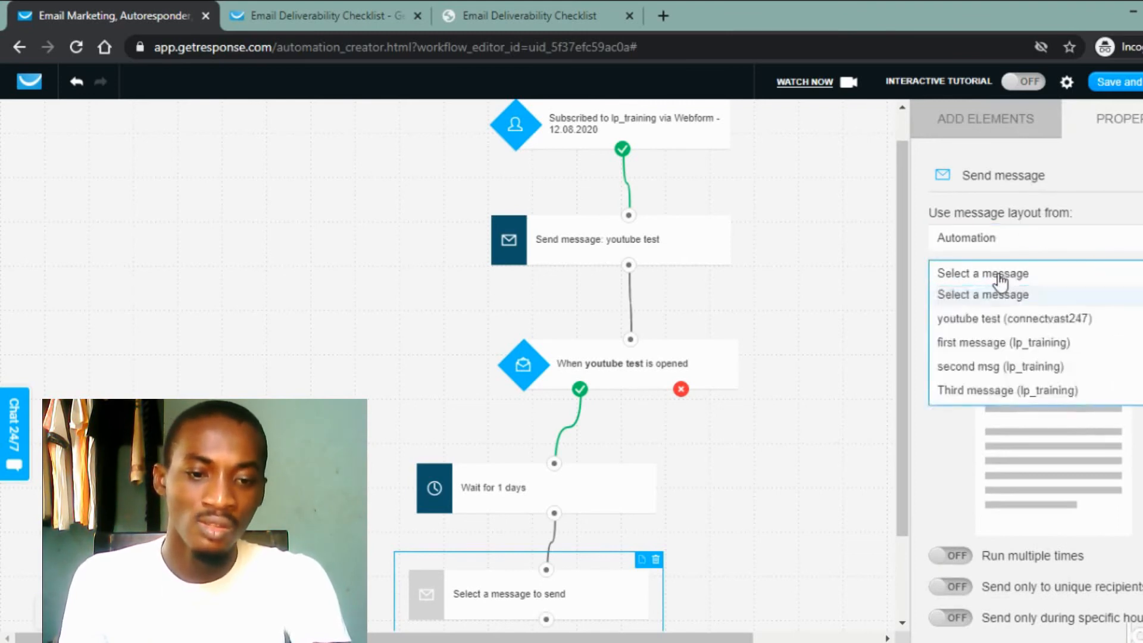
pyautogui.click(987, 327)
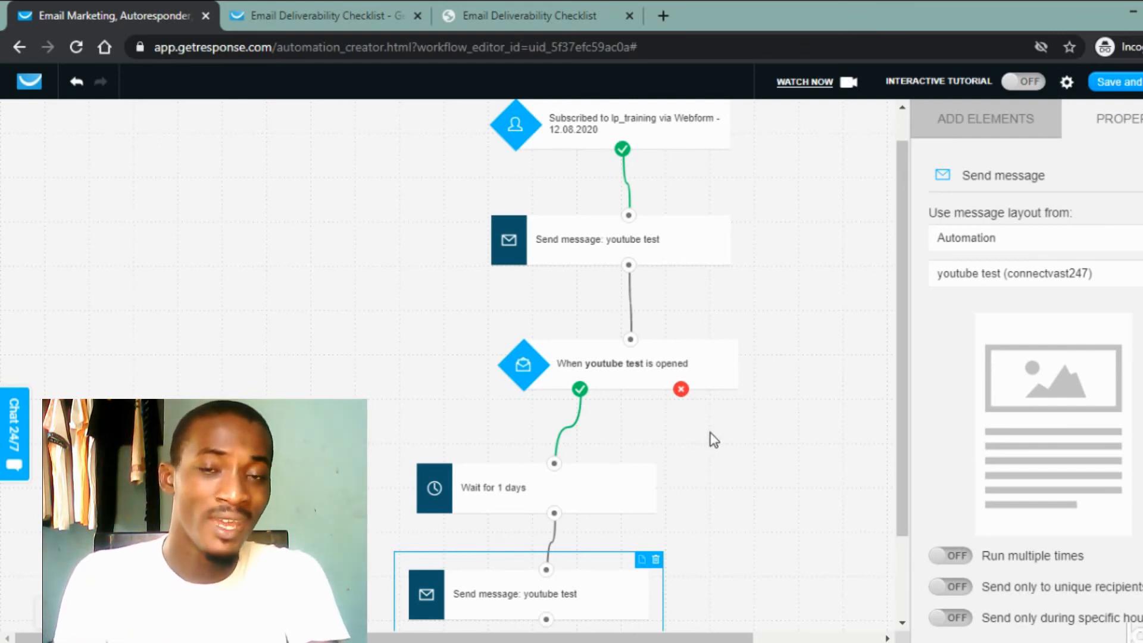
# Add another Send message action beside the Wait action and connect the message-opened condition's negative output to it.
pyautogui.click(681, 388)
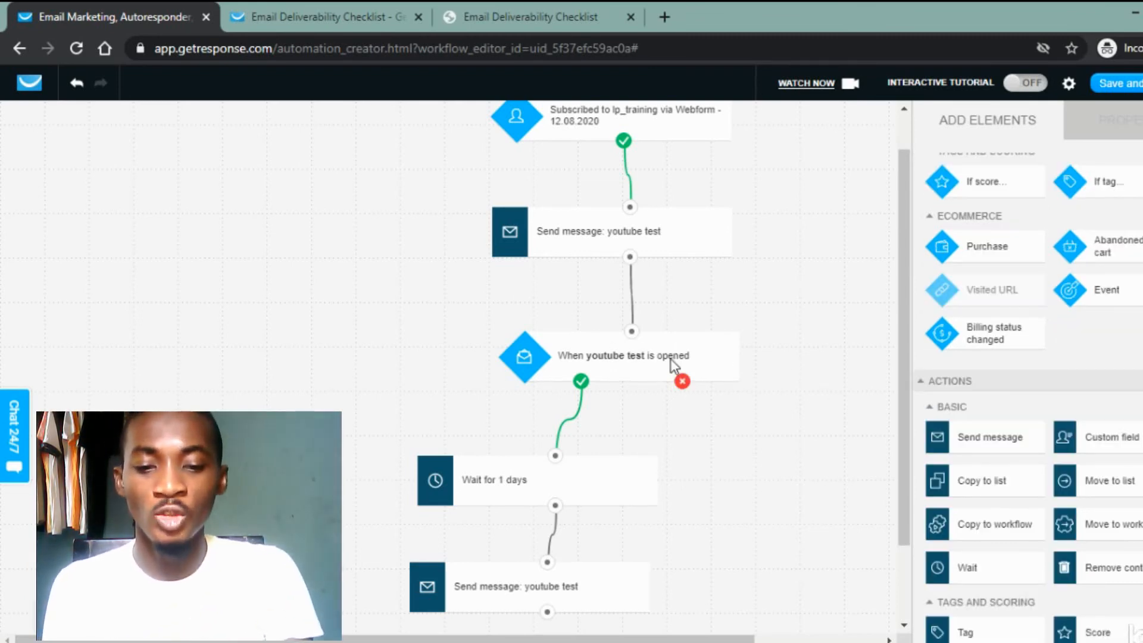
pyautogui.click(627, 355)
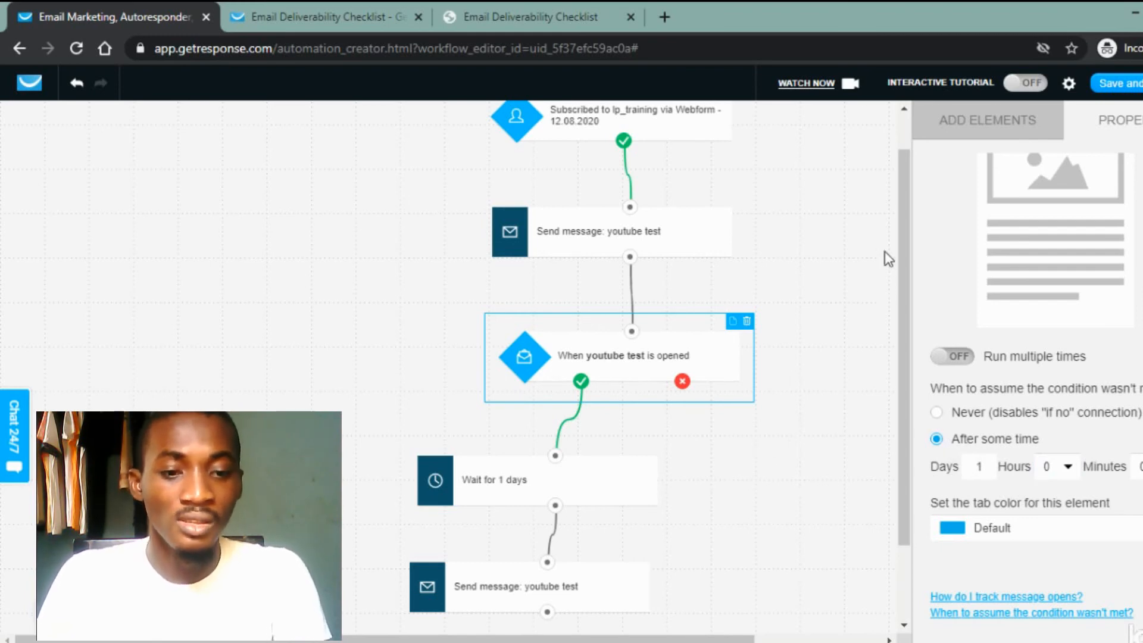
pyautogui.click(976, 122)
pyautogui.scroll(-2, 931, 289)
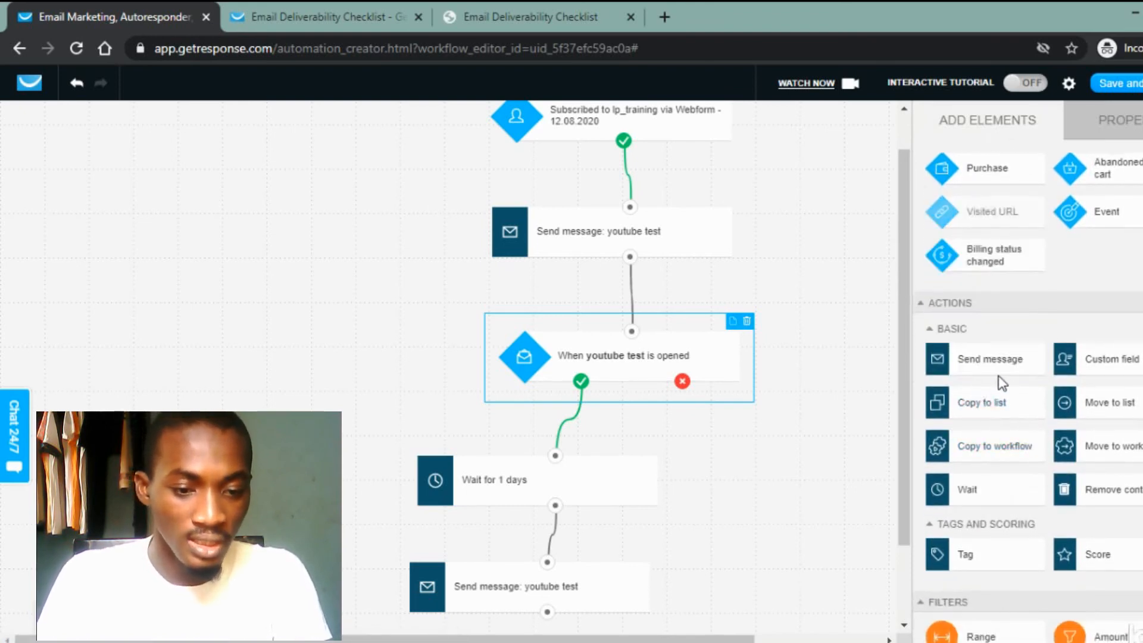
pyautogui.moveTo(986, 369); pyautogui.dragTo(759, 421)
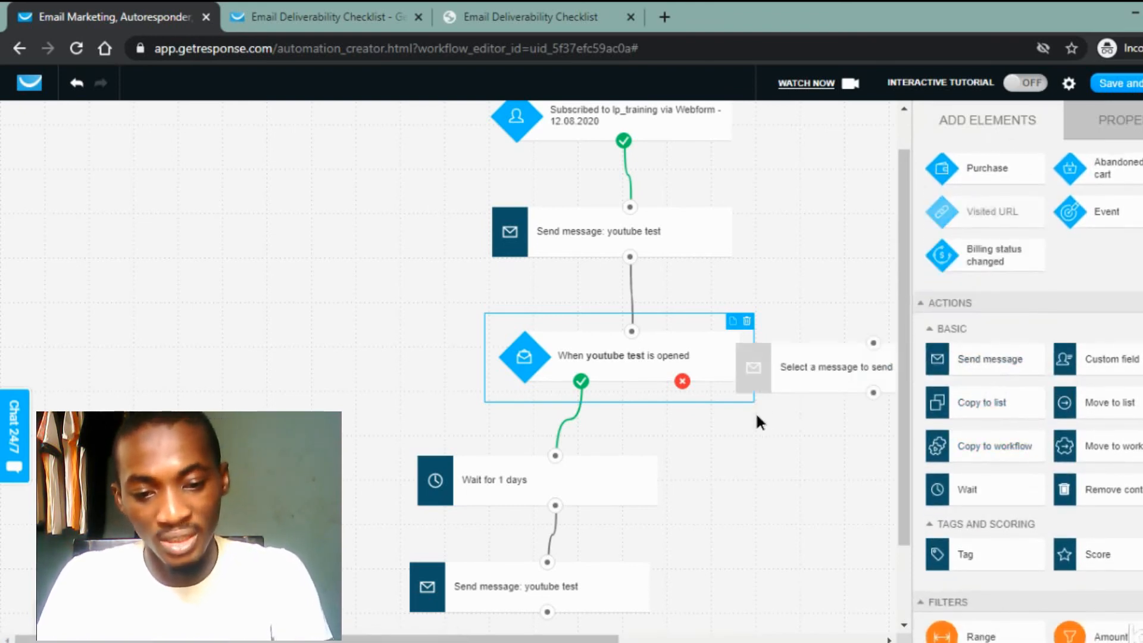
pyautogui.moveTo(705, 494); pyautogui.dragTo(748, 461)
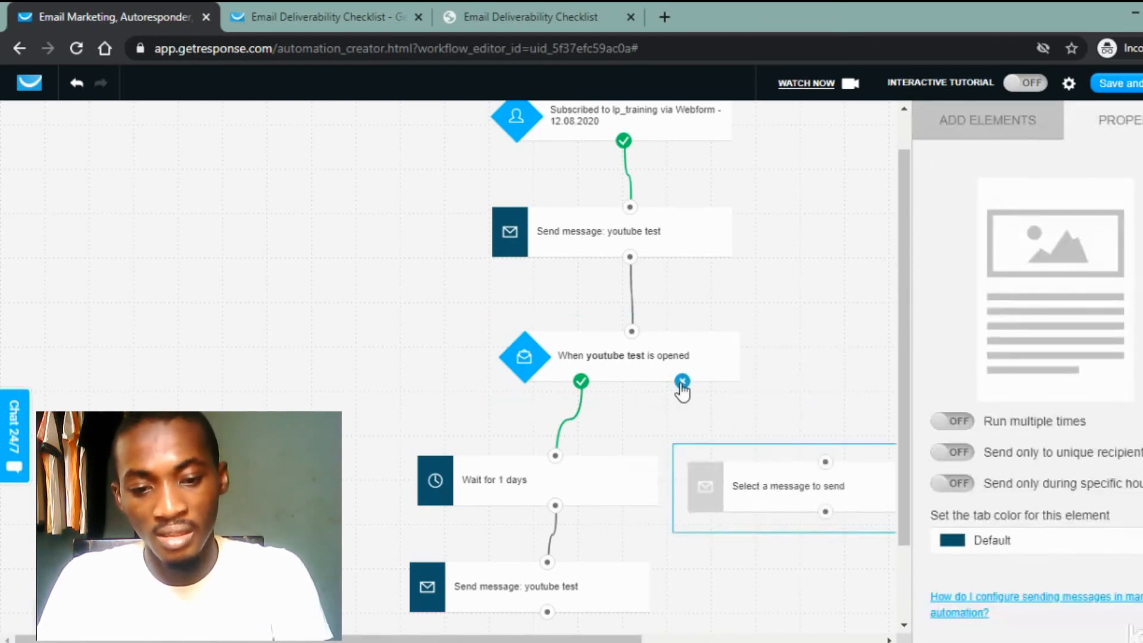
pyautogui.moveTo(682, 381); pyautogui.dragTo(826, 467)
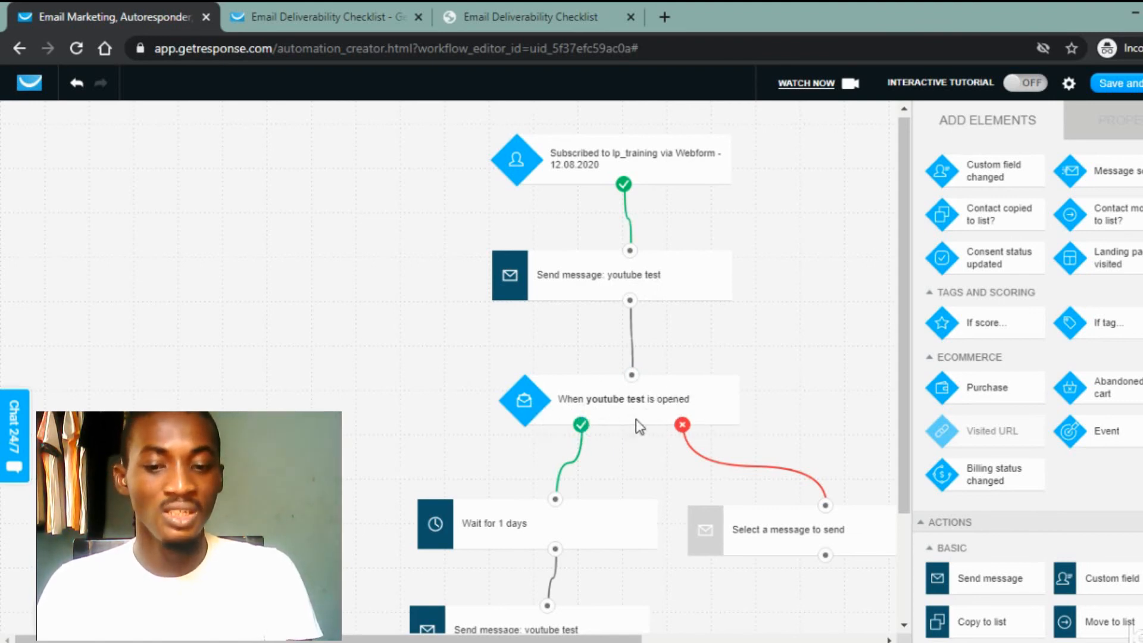
# Set the negative-branch Send message action to the automation message "youtube test", and save and publish the workflow.
pyautogui.scroll(-2, 551, 510)
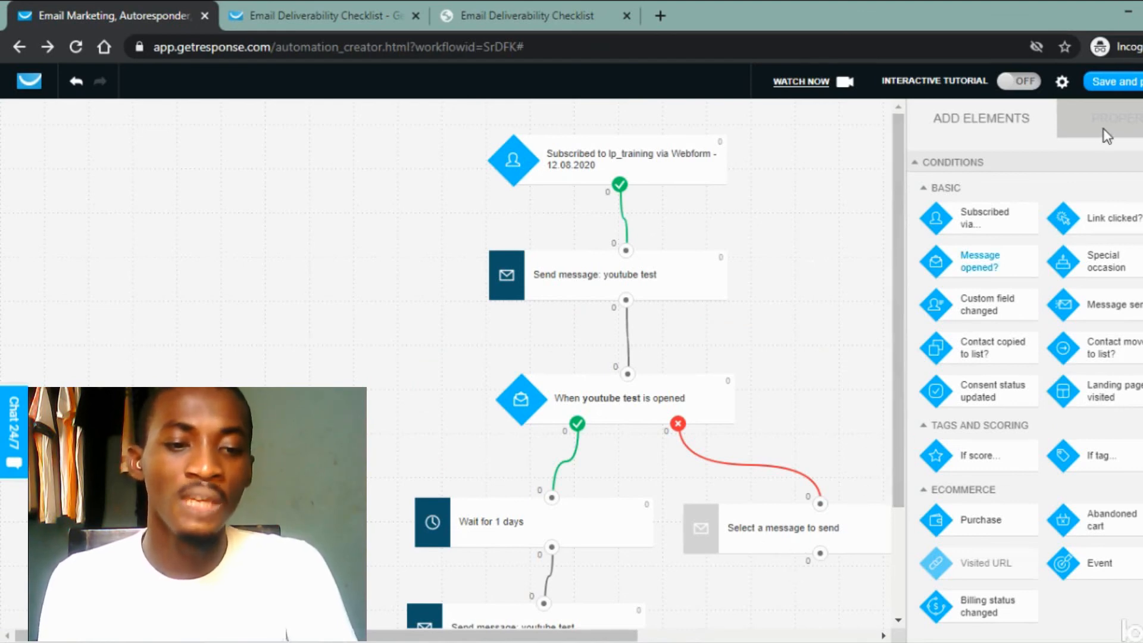
pyautogui.click(795, 527)
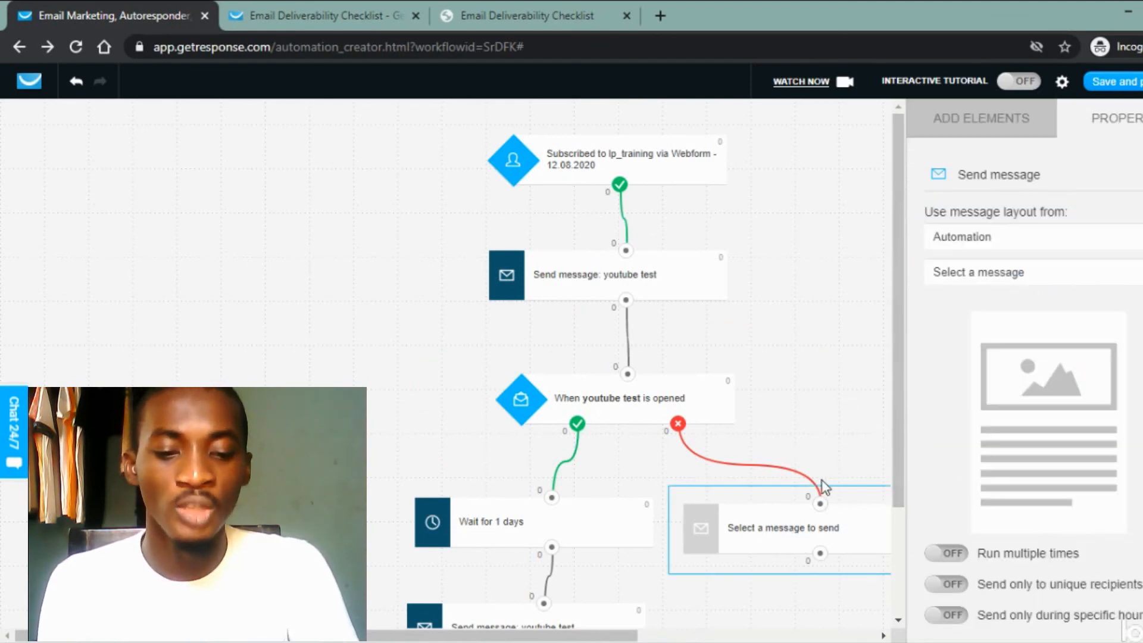
pyautogui.click(993, 274)
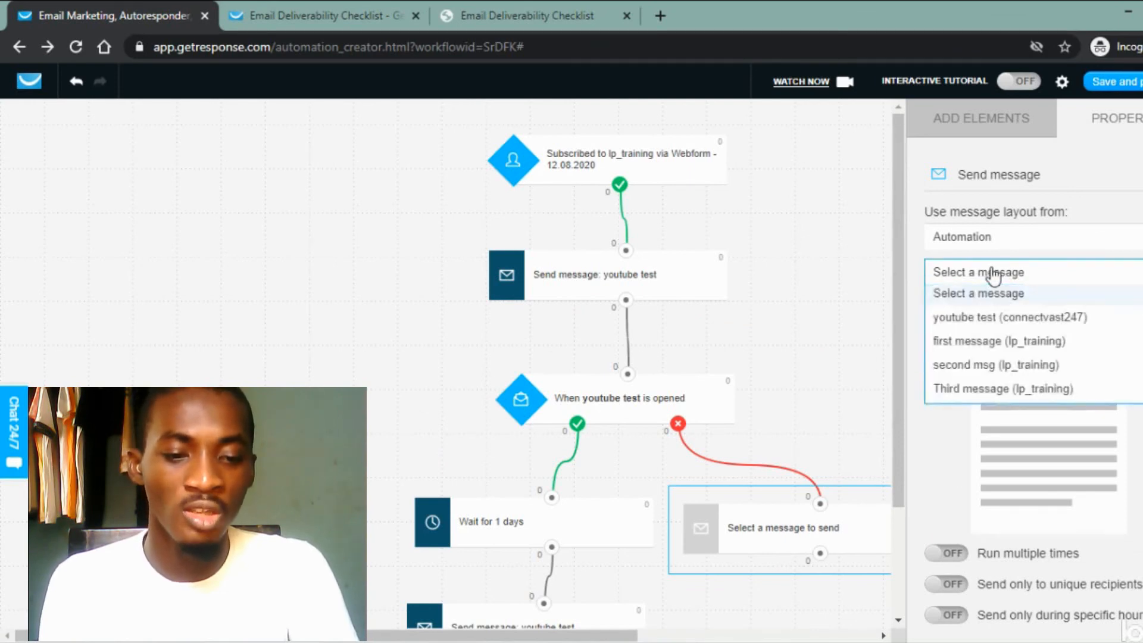
pyautogui.click(995, 318)
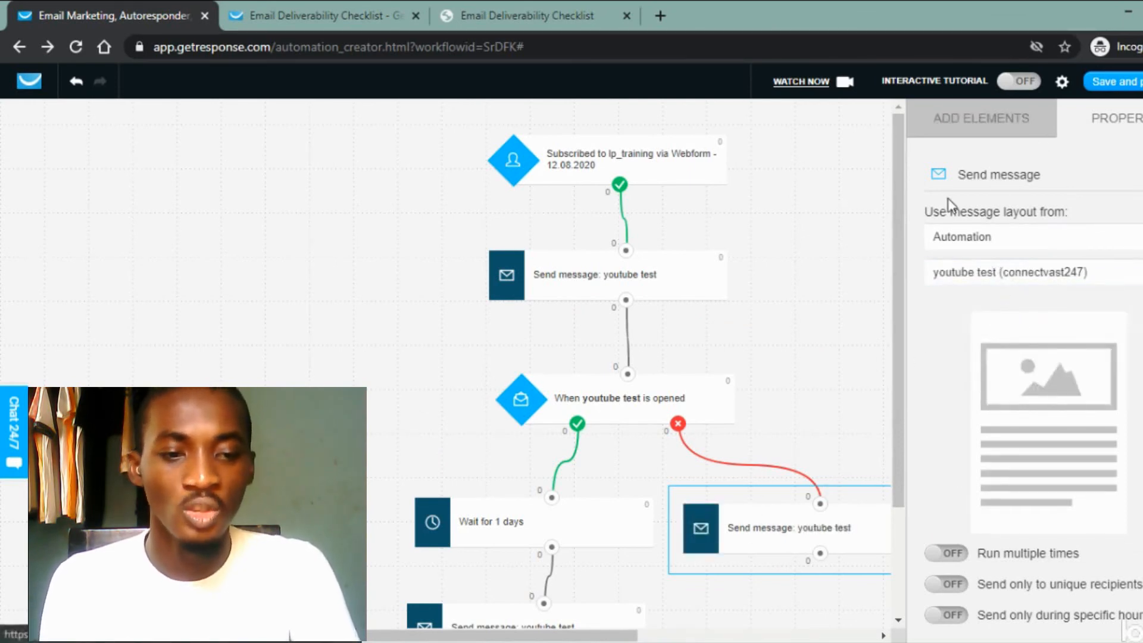
pyautogui.click(1112, 84)
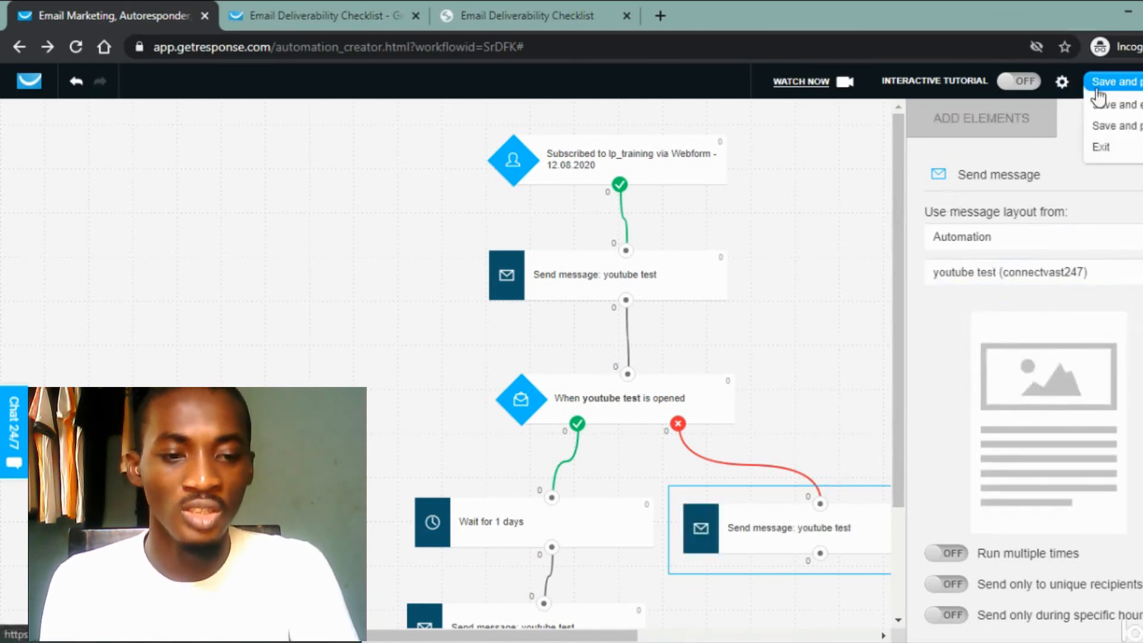
pyautogui.click(1129, 85)
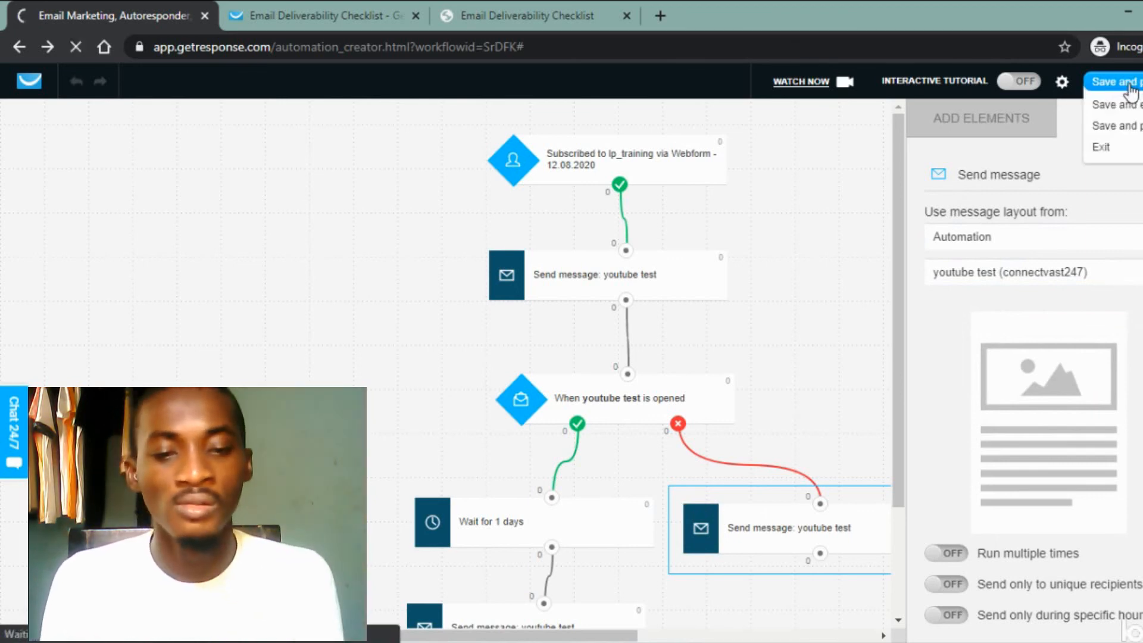